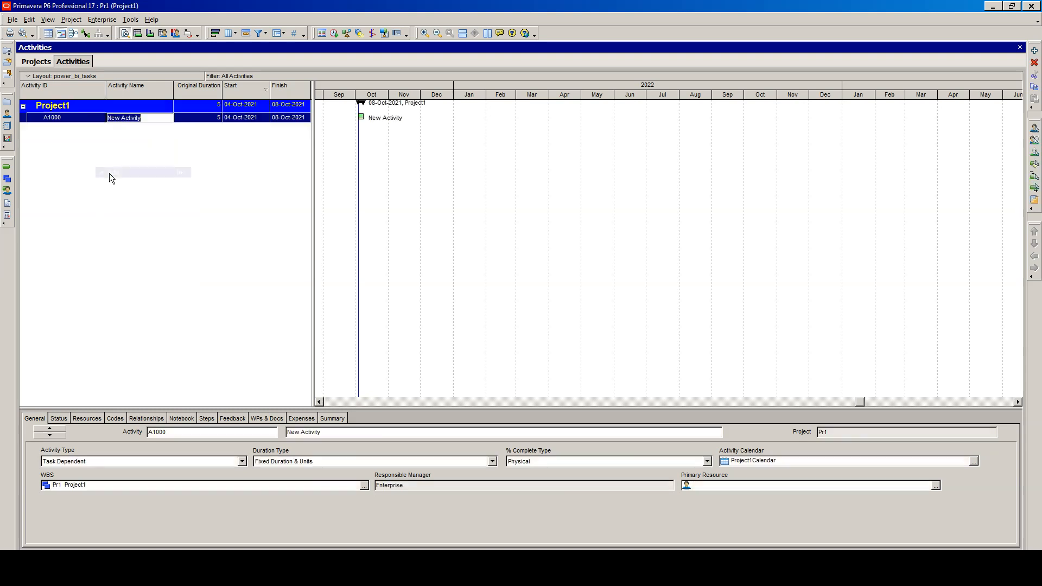
Step: Add a second activity to Project1, keeping the proposed activity ID and name and the Pr1 Project1 WBS element
click(140, 117)
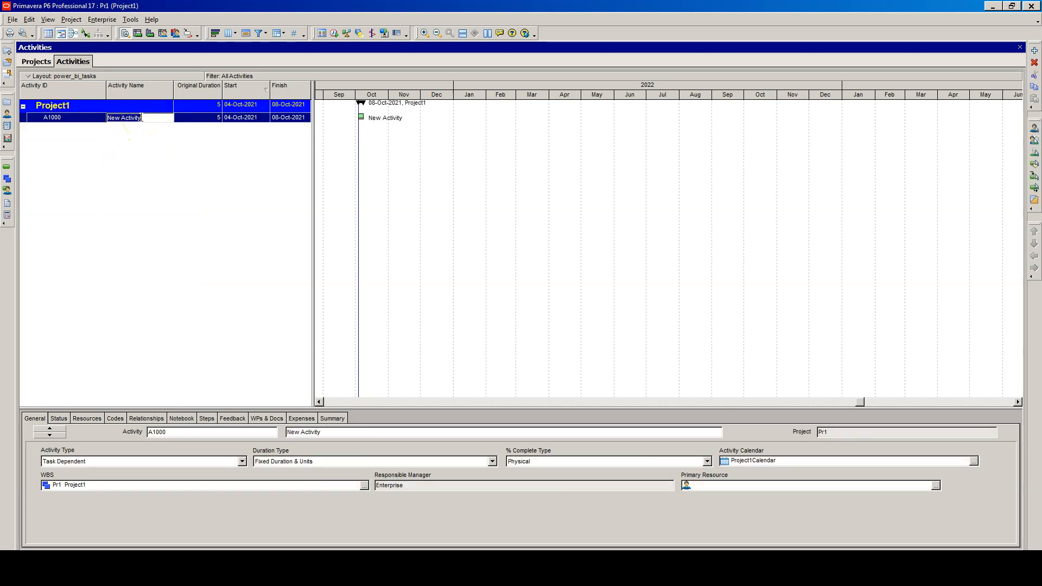
click(193, 118)
click(1034, 52)
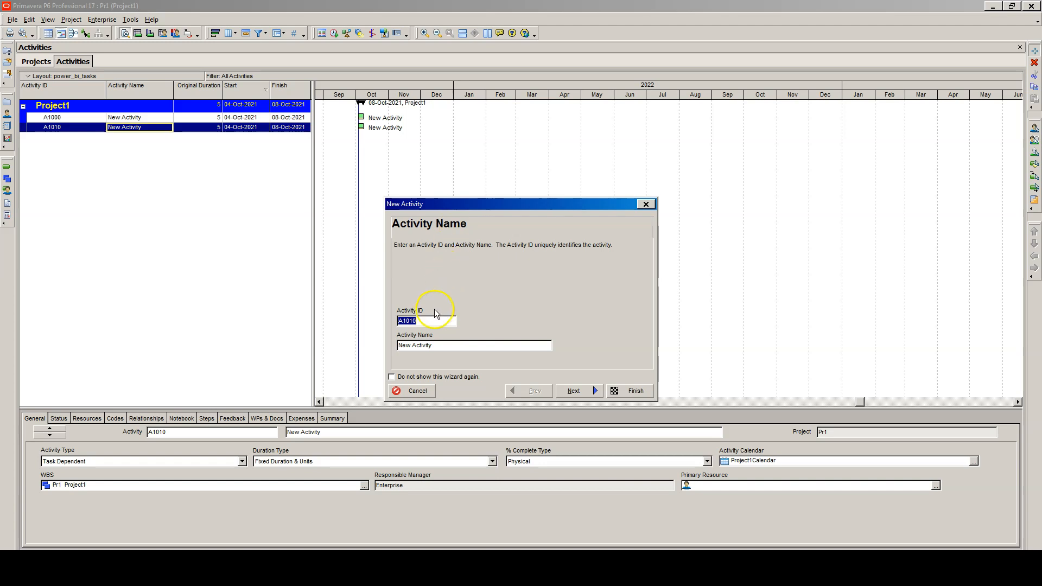
click(442, 345)
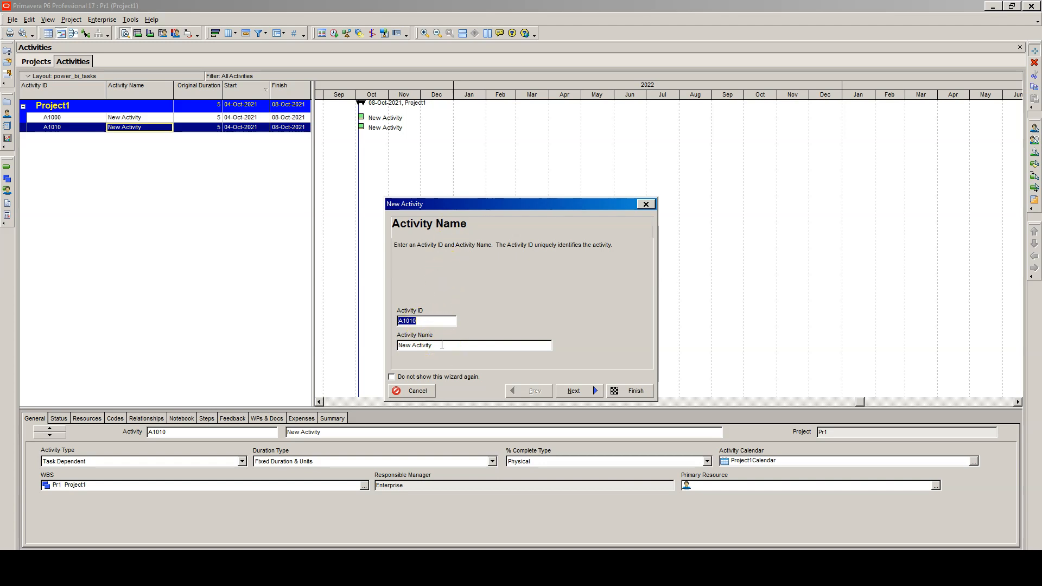
click(577, 403)
click(577, 392)
click(555, 370)
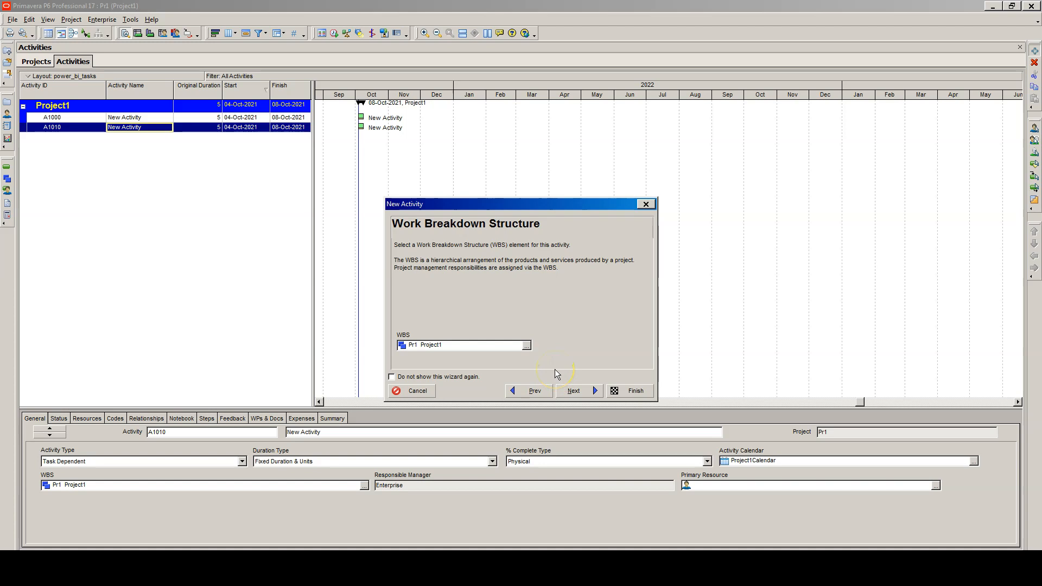
click(578, 392)
Step: Keep the new activity as Task Dependent with Fixed Duration & Units, without assigning any resources
click(467, 367)
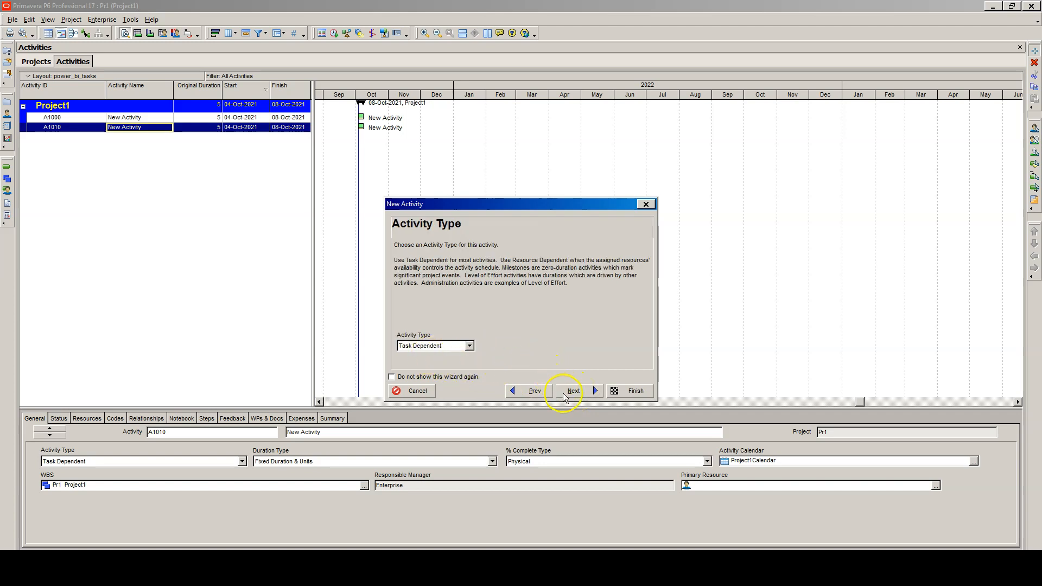
click(580, 394)
click(579, 394)
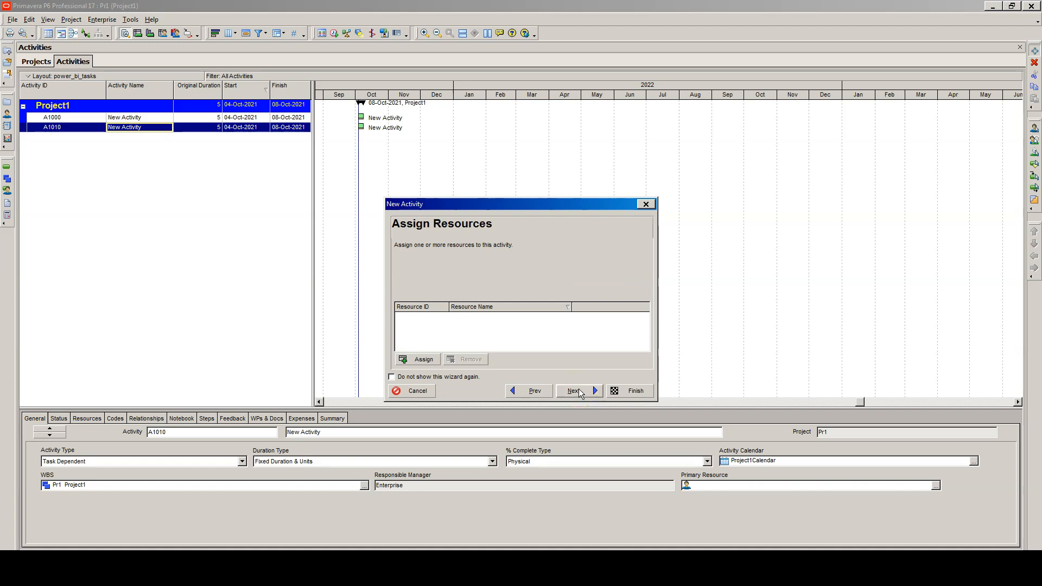
click(579, 389)
click(484, 347)
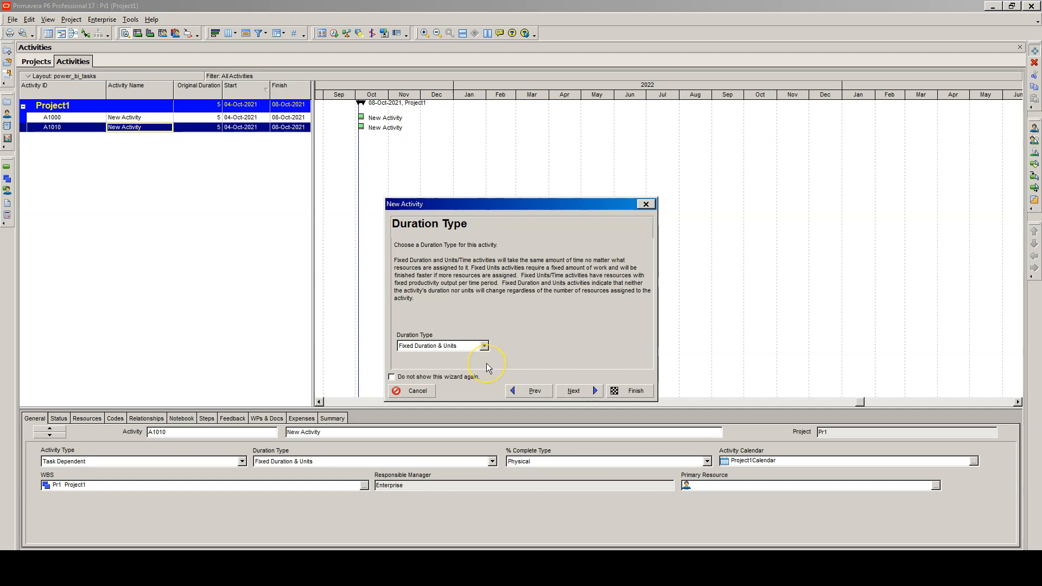
click(579, 392)
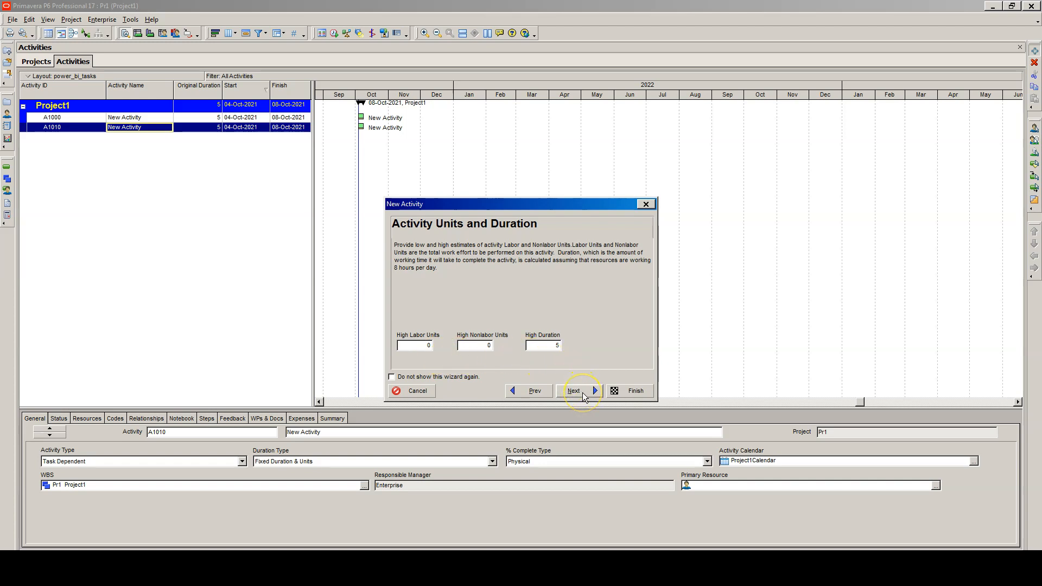
Step: Keep the proposed units and duration of 5, skip relationships and further details, and finish creating the activity
click(582, 395)
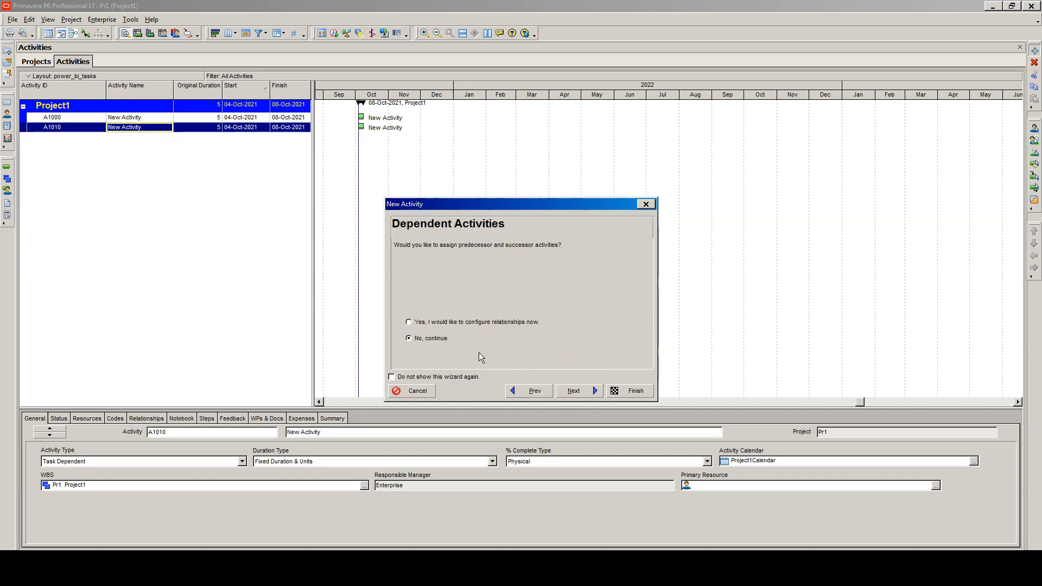
click(583, 396)
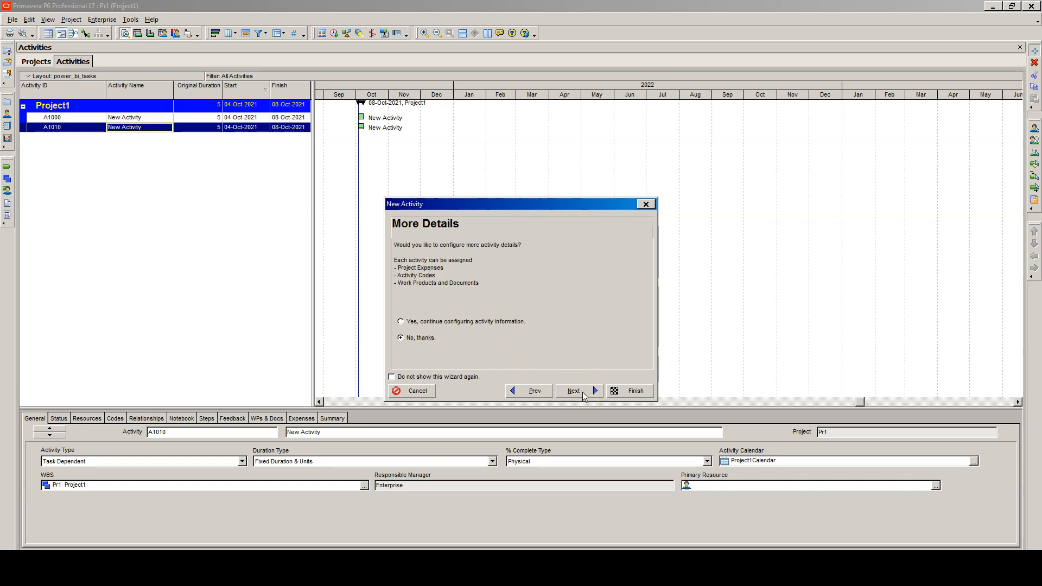
click(582, 393)
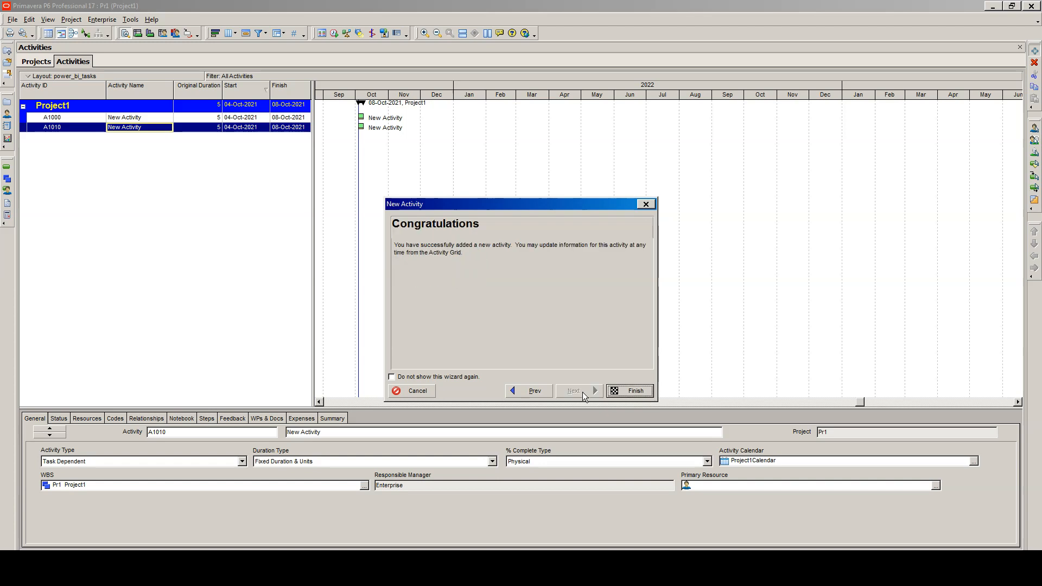
click(628, 391)
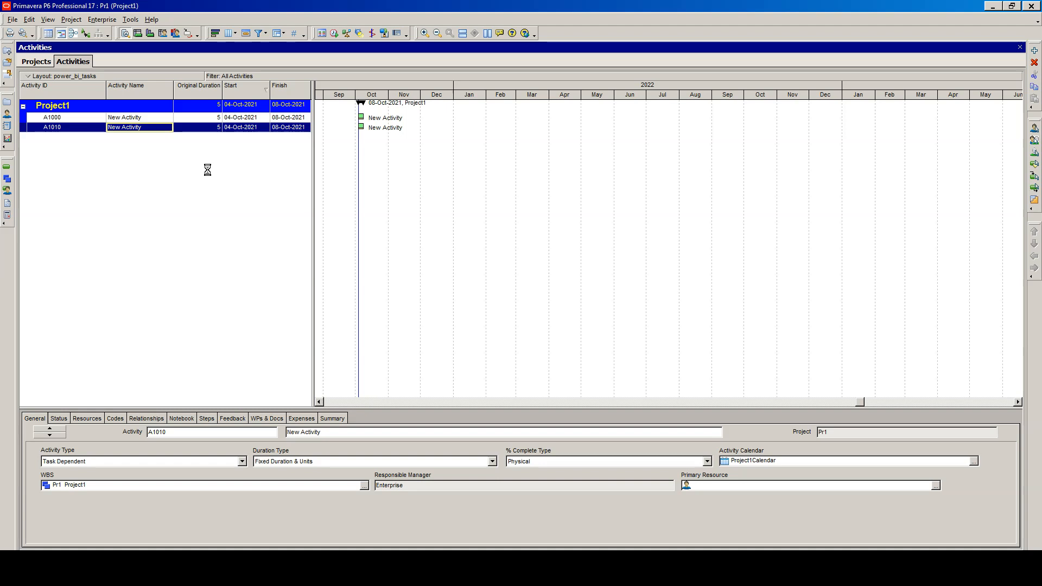
Step: Add a third activity to Project1 and rename activity A1000 as Contract signed
key(Insert)
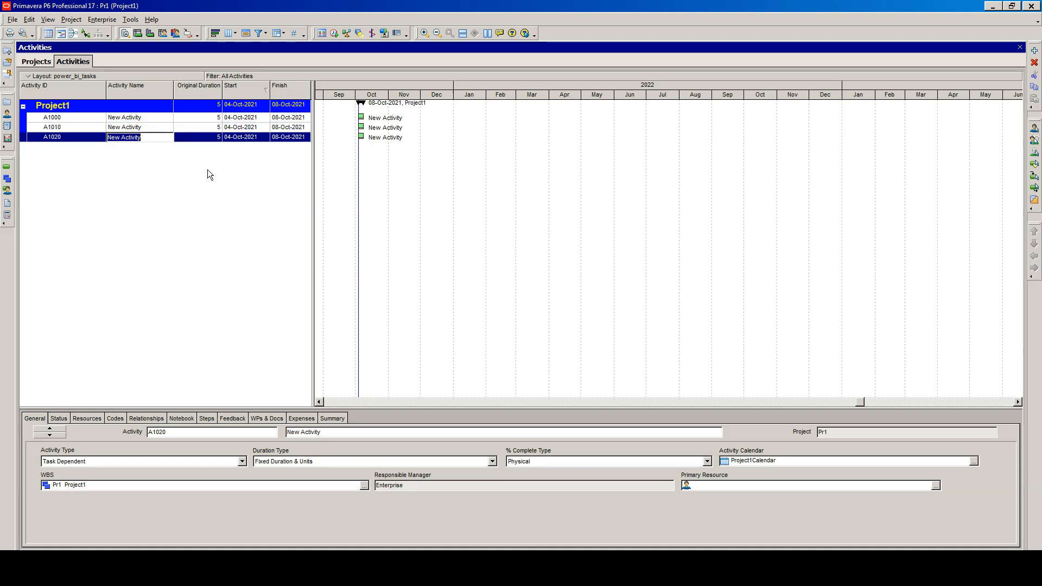
key(Return)
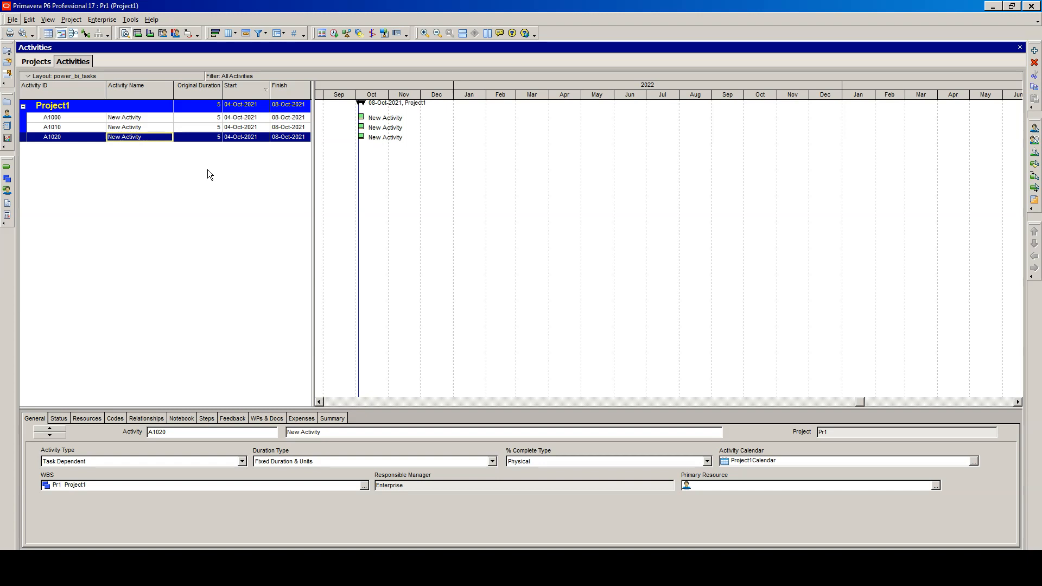
click(148, 118)
click(149, 118)
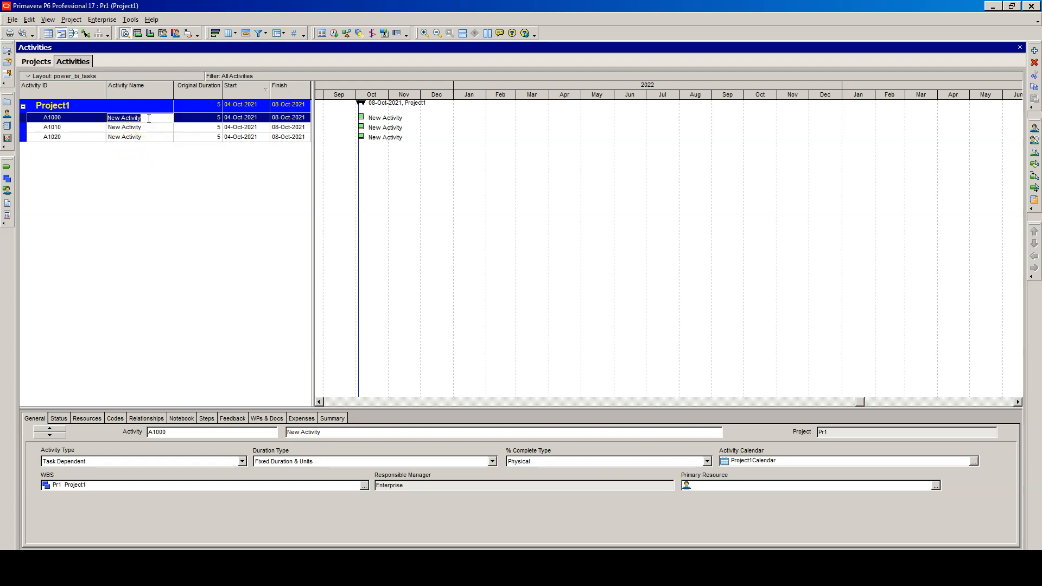
text(Contract signed)
Step: Rename activity A1010 as Basic design and activity A1020 as Detail design
click(147, 128)
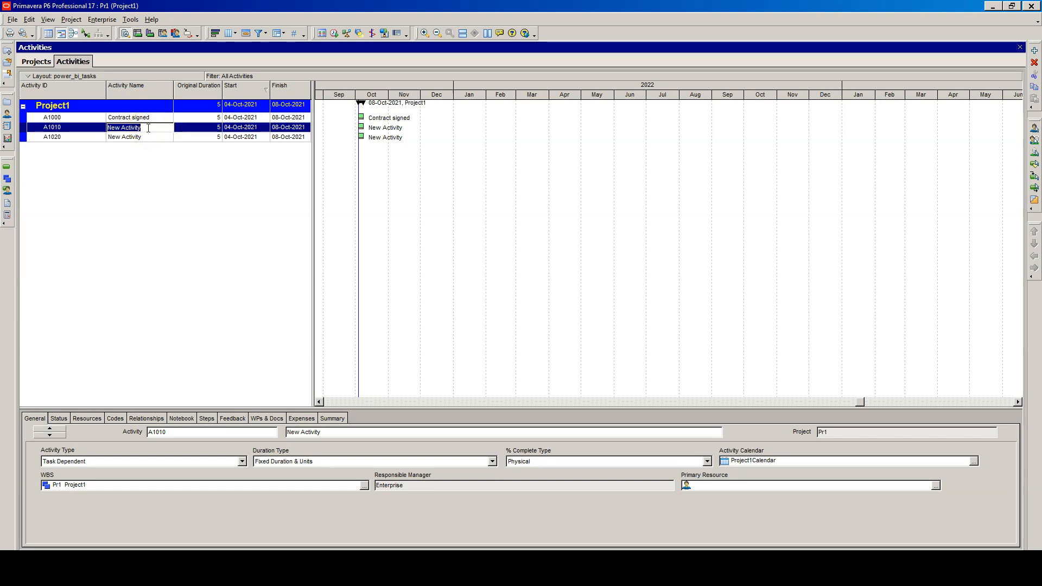
text(Basic design)
click(147, 140)
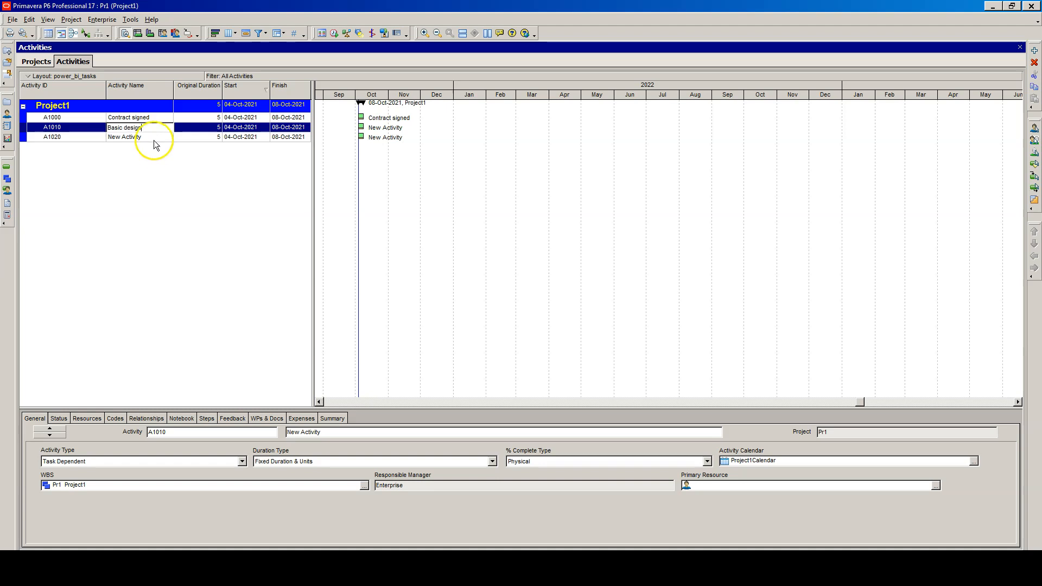
click(147, 138)
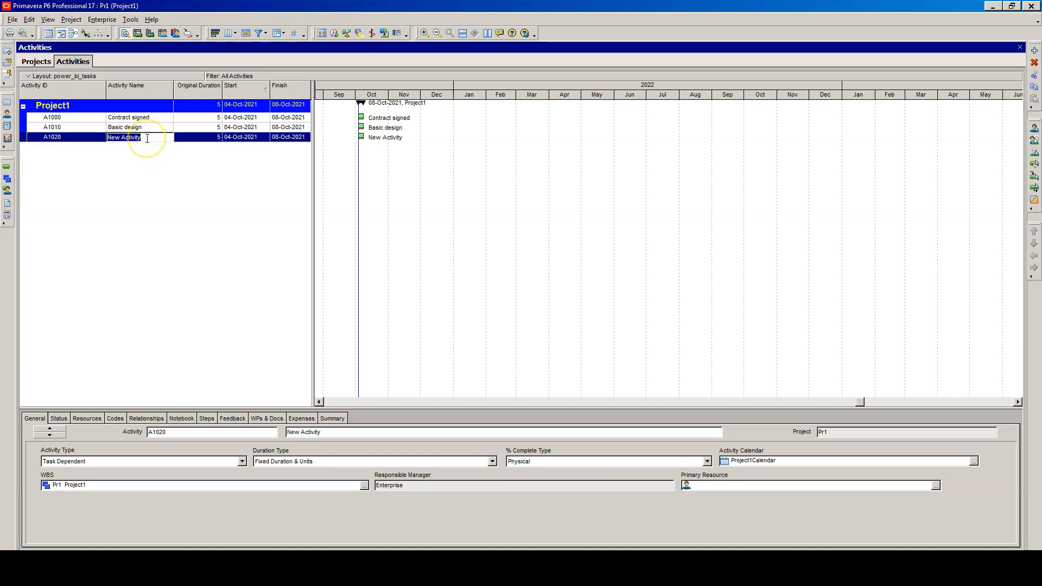
text(Detail design)
click(144, 152)
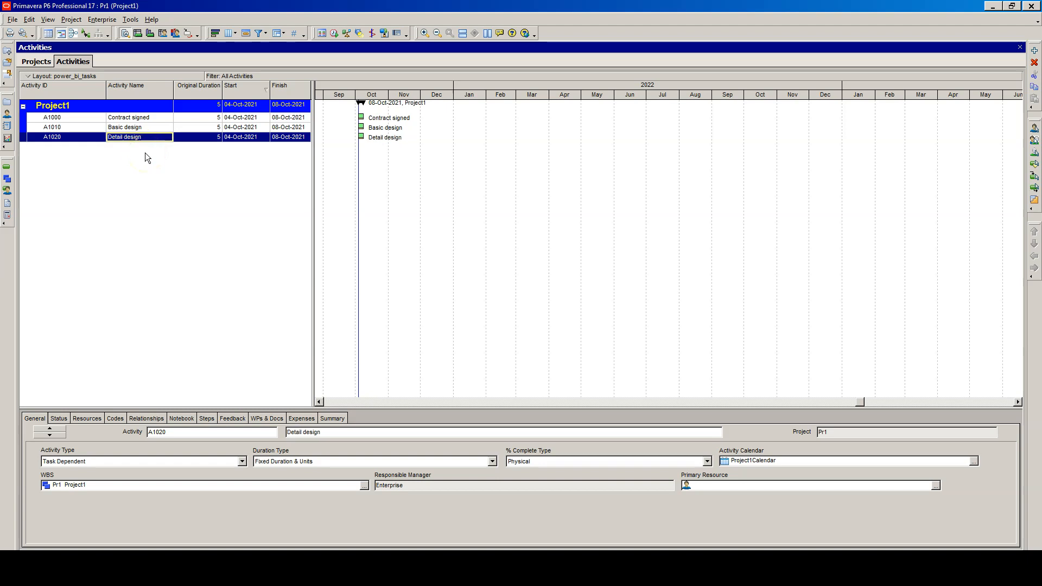
Step: Add three more new activities below Detail design in Project1
key(Insert)
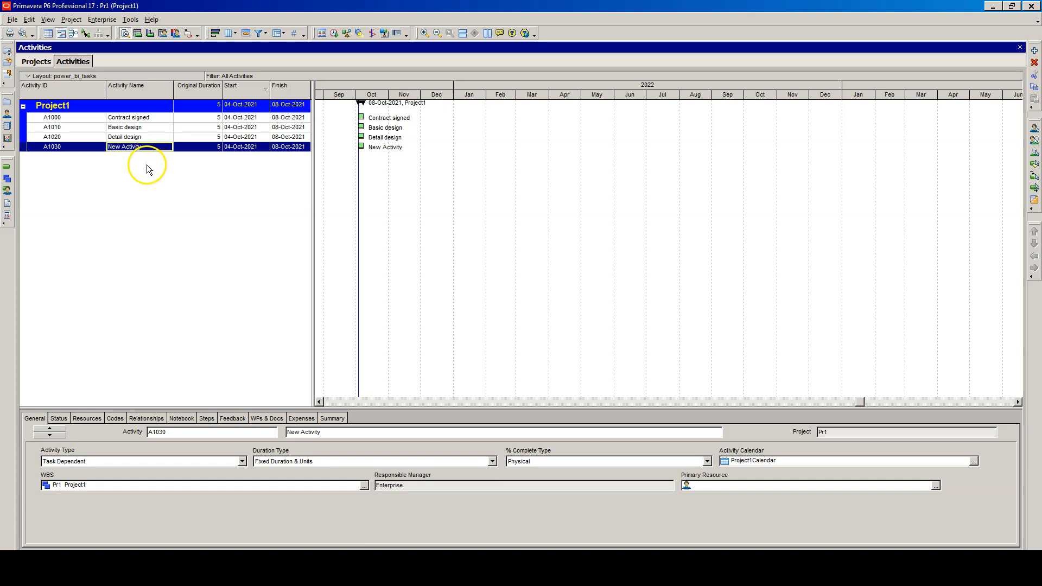
key(Insert)
key(Insert)
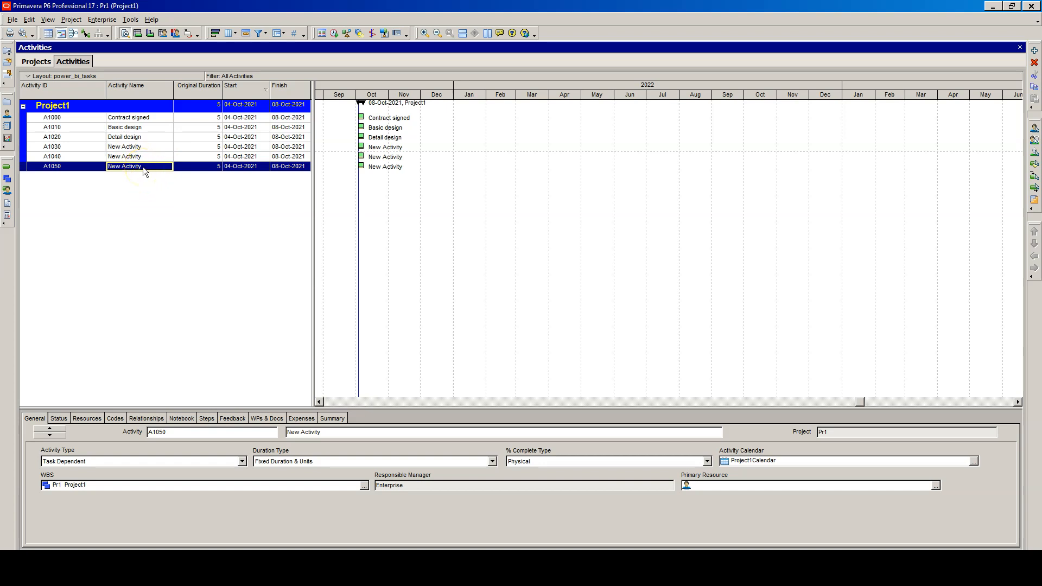
Step: Duplicate activity A1050 with all its activity information, renumbering the copy's ID with an increment value of 10
right_click(143, 169)
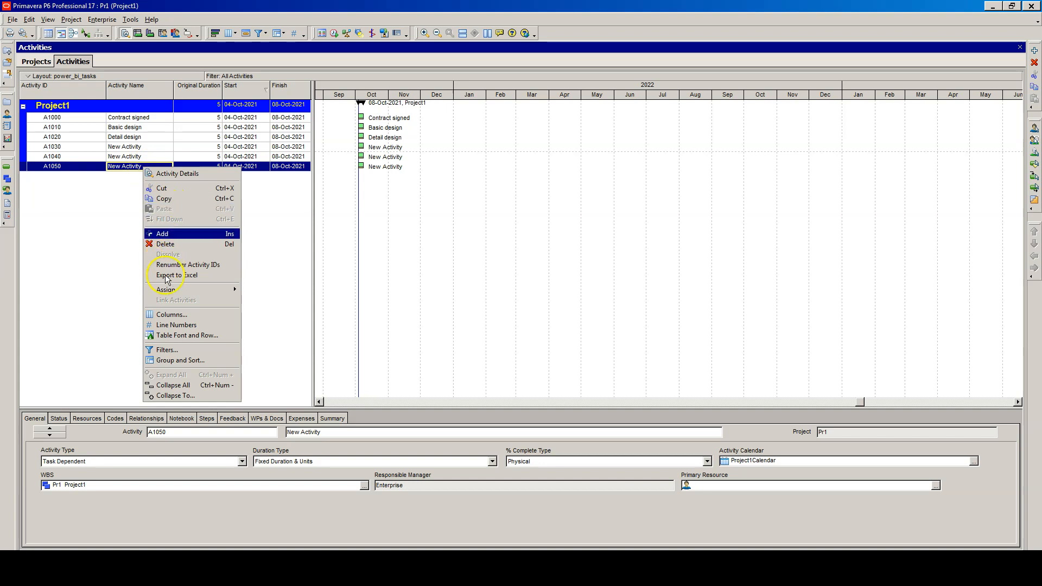
click(163, 199)
right_click(142, 166)
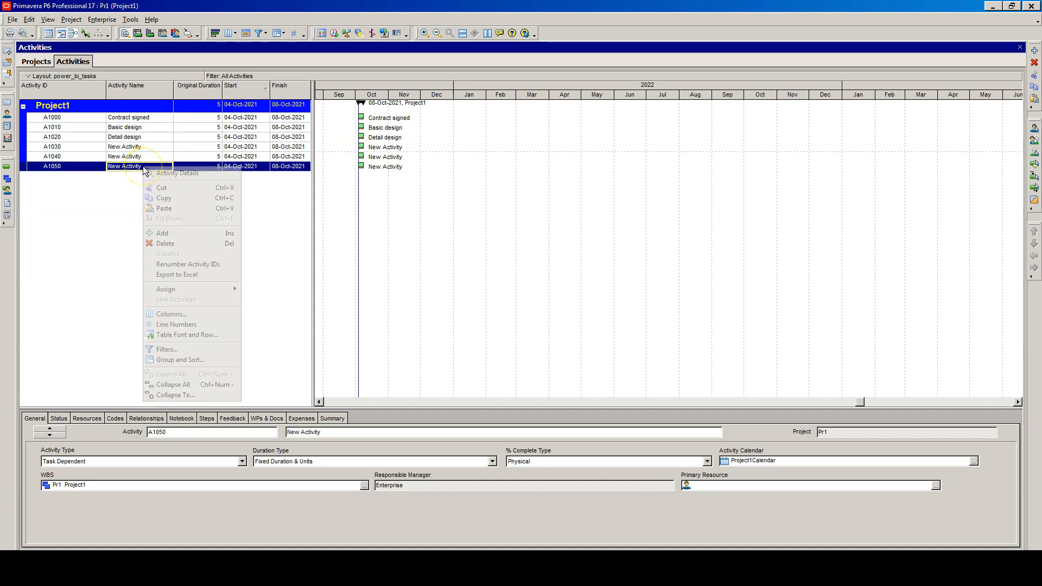
click(165, 210)
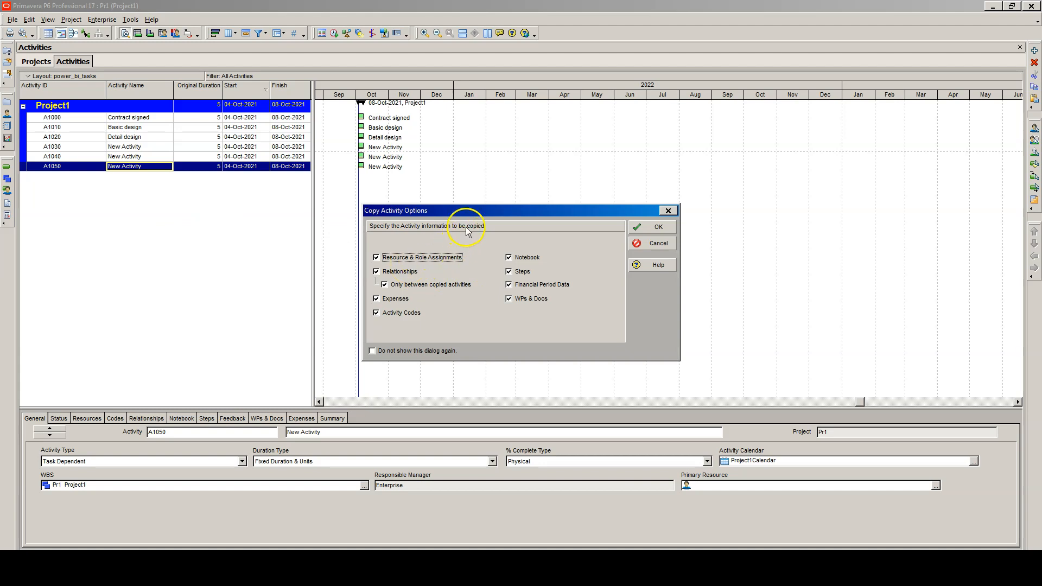
click(653, 228)
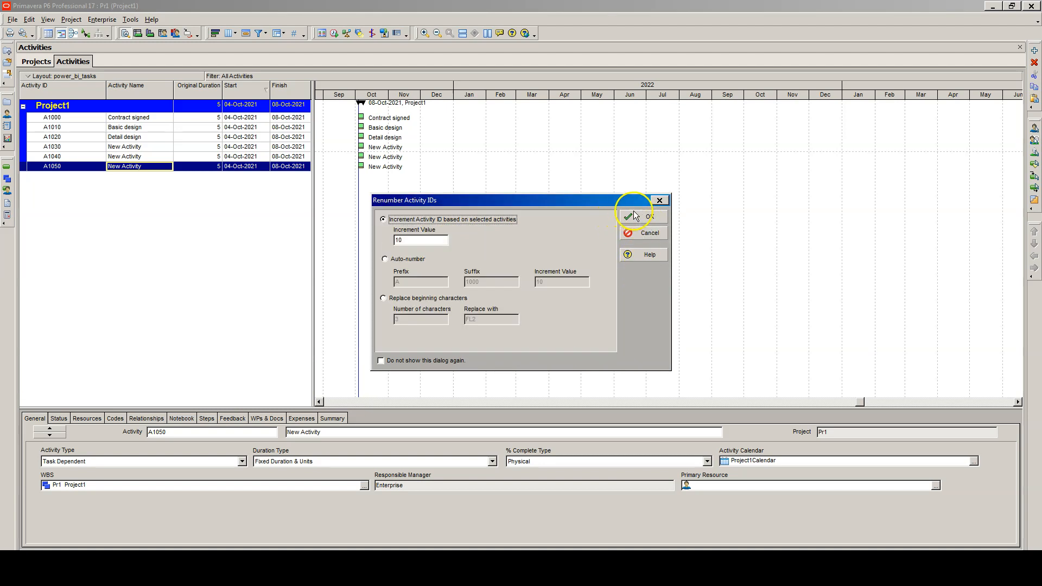
click(647, 218)
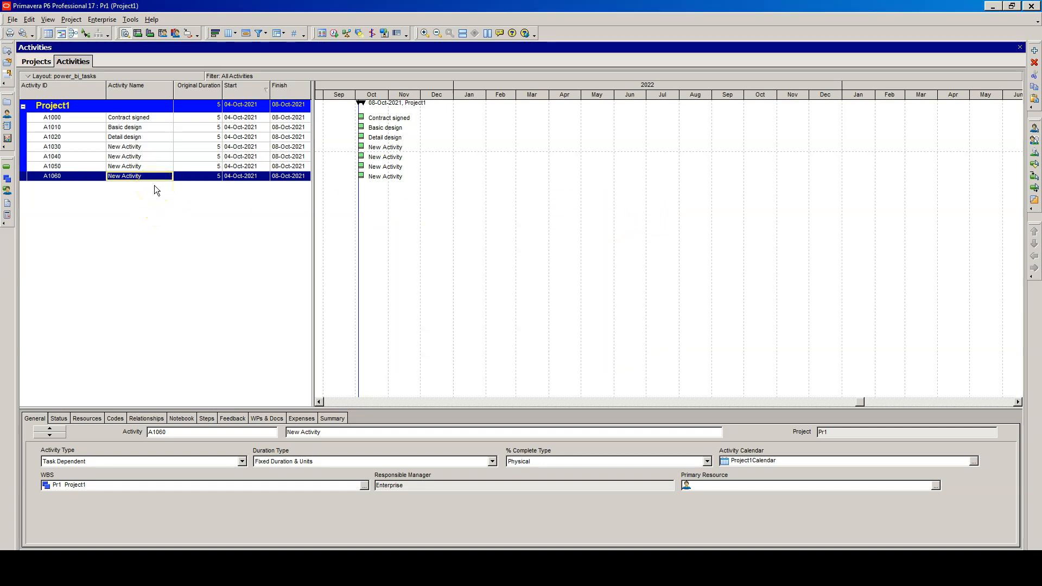
Step: Rename activity A1030 as Materials purchase and activity A1040 as Materials delivered
double_click(144, 147)
text(Materials)
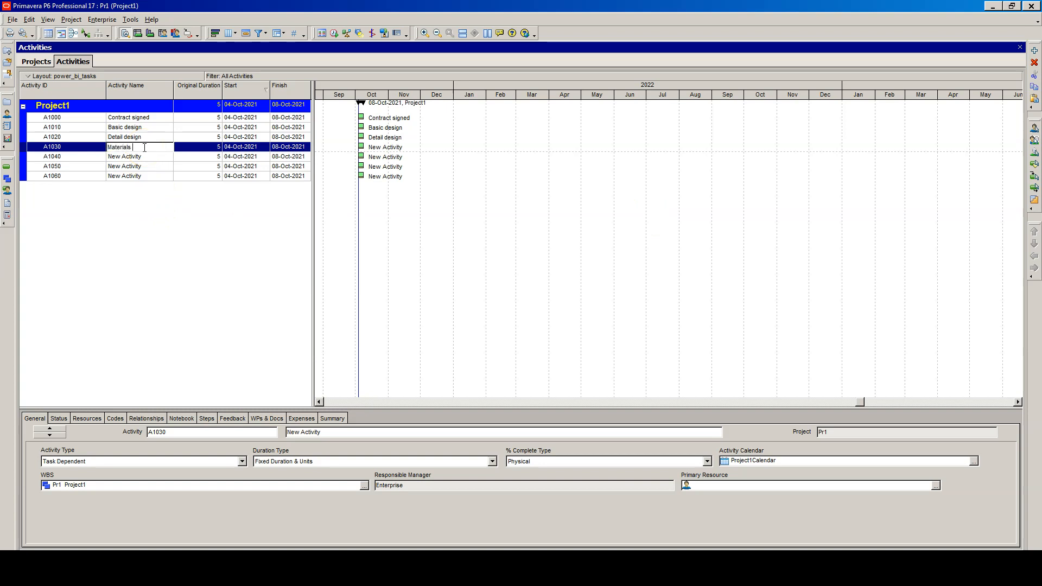
text( purchase)
click(142, 158)
click(142, 158)
text(Material)
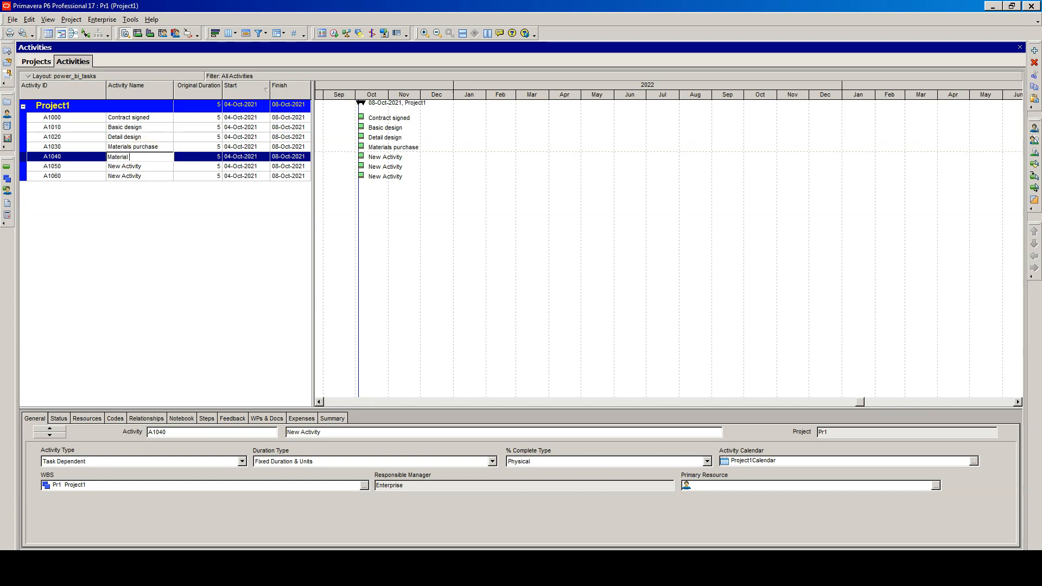
text(s delivered)
key(Return)
Step: Rename activity A1050 as Manufacturing and activity A1060 as Delivery to the Client
click(144, 169)
click(144, 168)
text(Man)
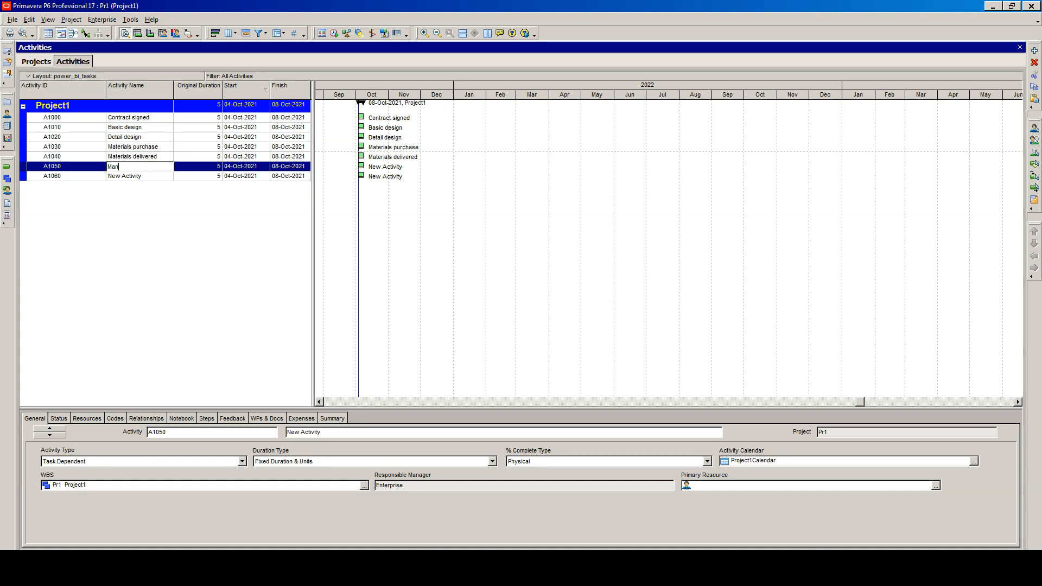
text(ufacturing)
click(145, 176)
click(145, 176)
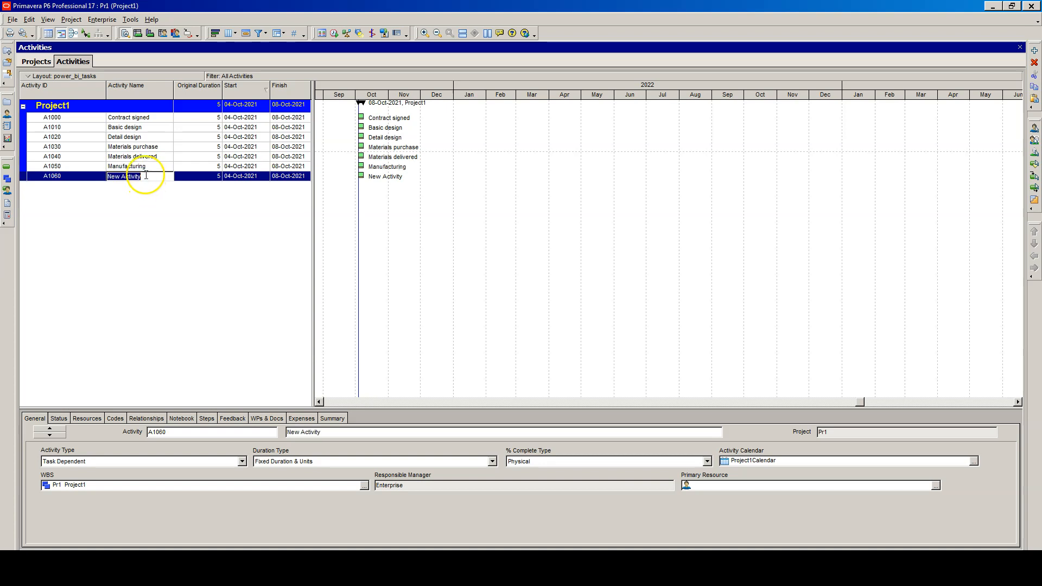
text(liv)
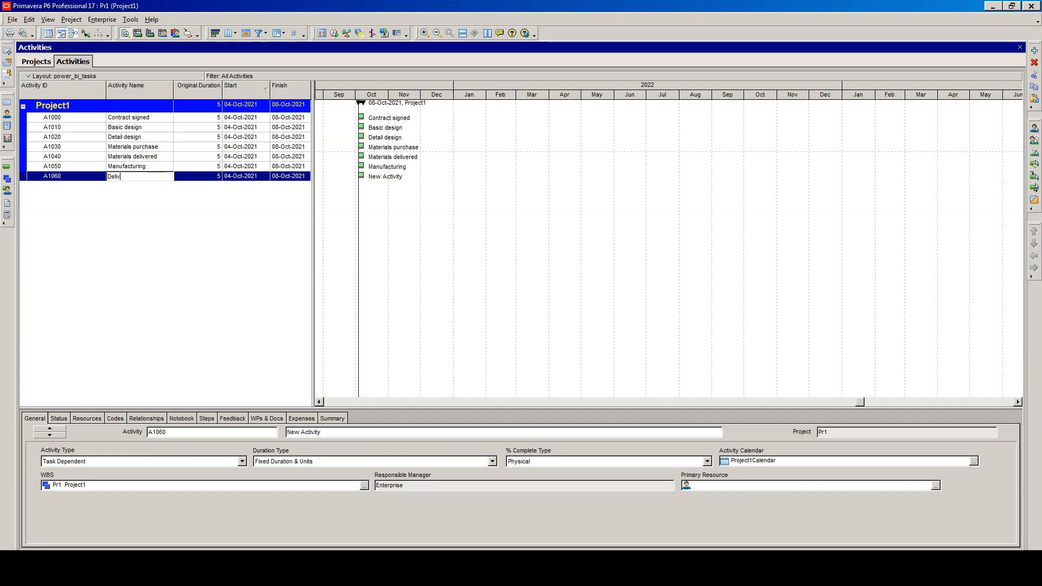
text(ery to the Client)
key(Return)
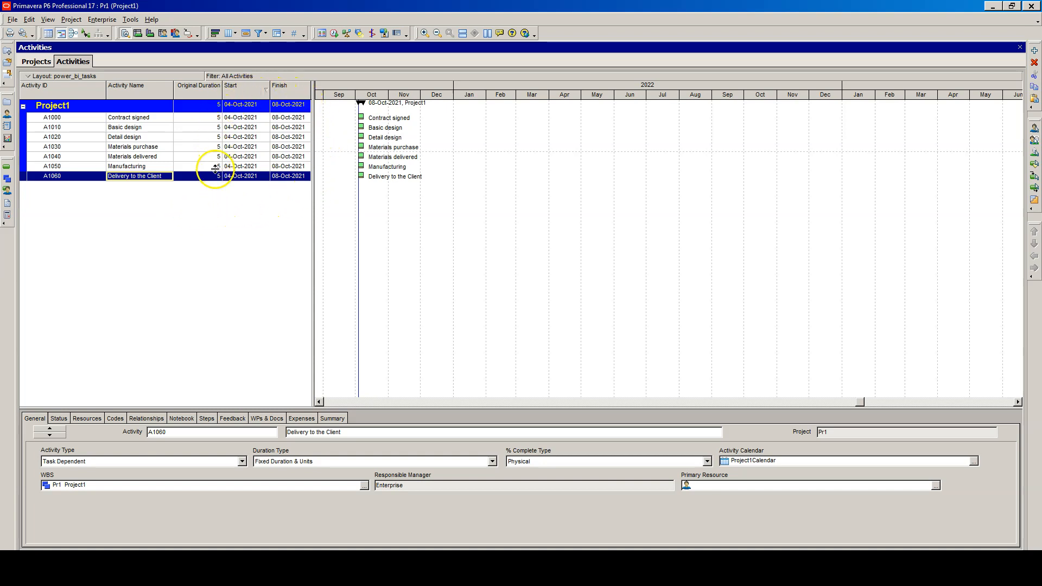
Step: Set the activity type of Contract signed to Start Milestone
click(165, 117)
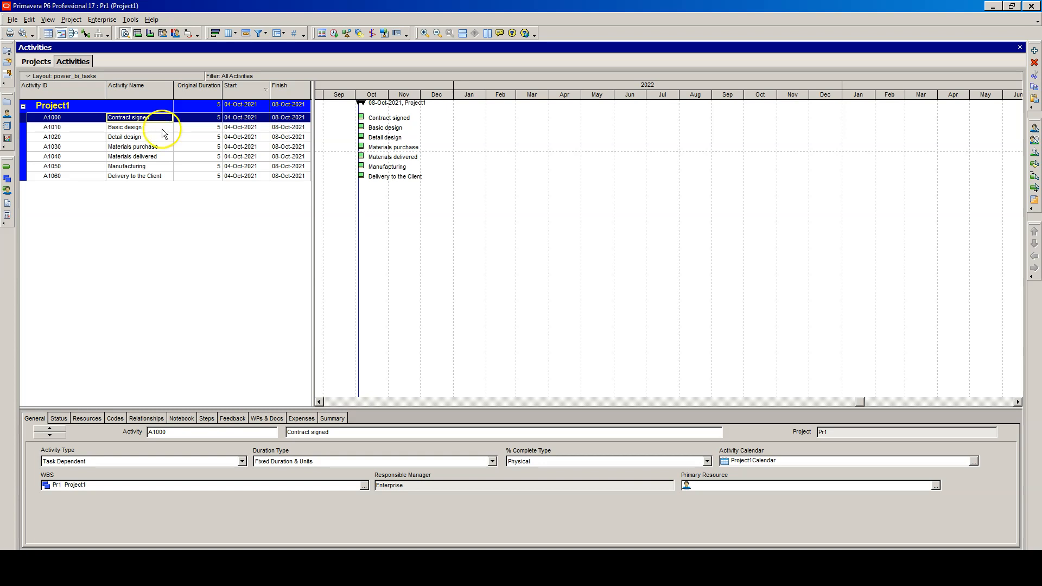
click(242, 463)
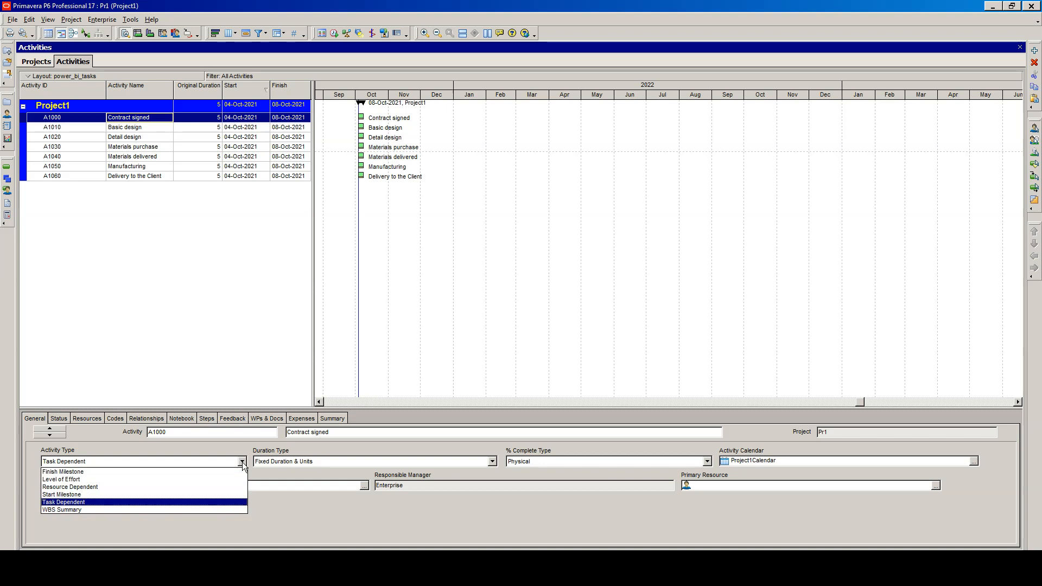
click(73, 495)
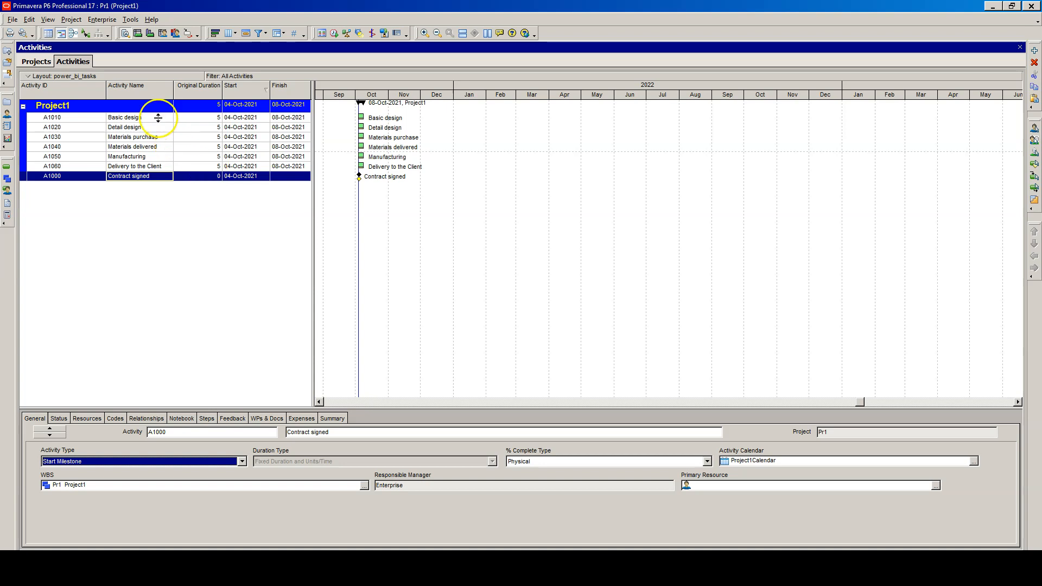
Step: Set the original duration of Basic design to 20 and of Detail design to 15
click(190, 117)
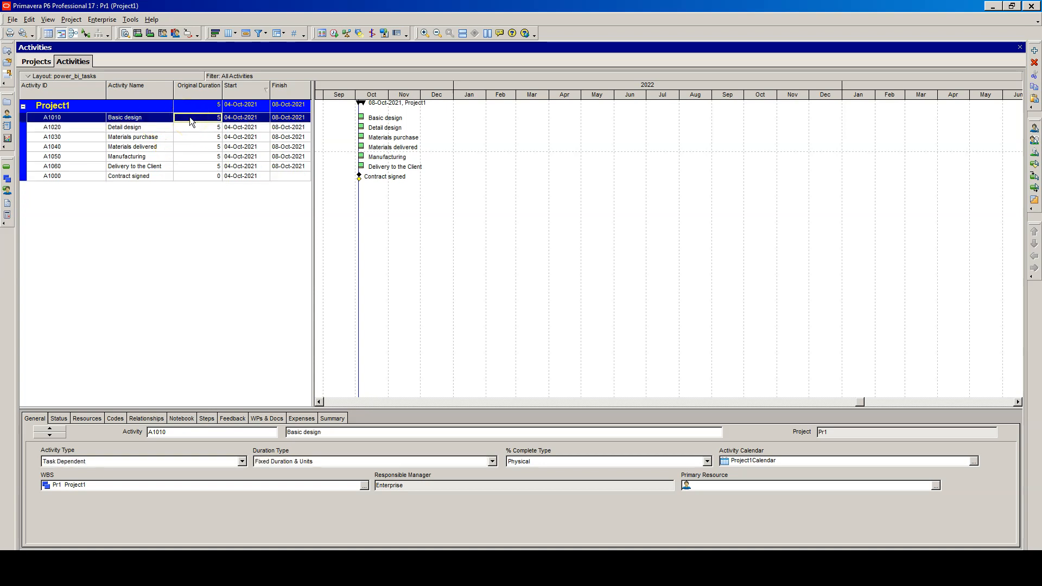
text(20)
key(Return)
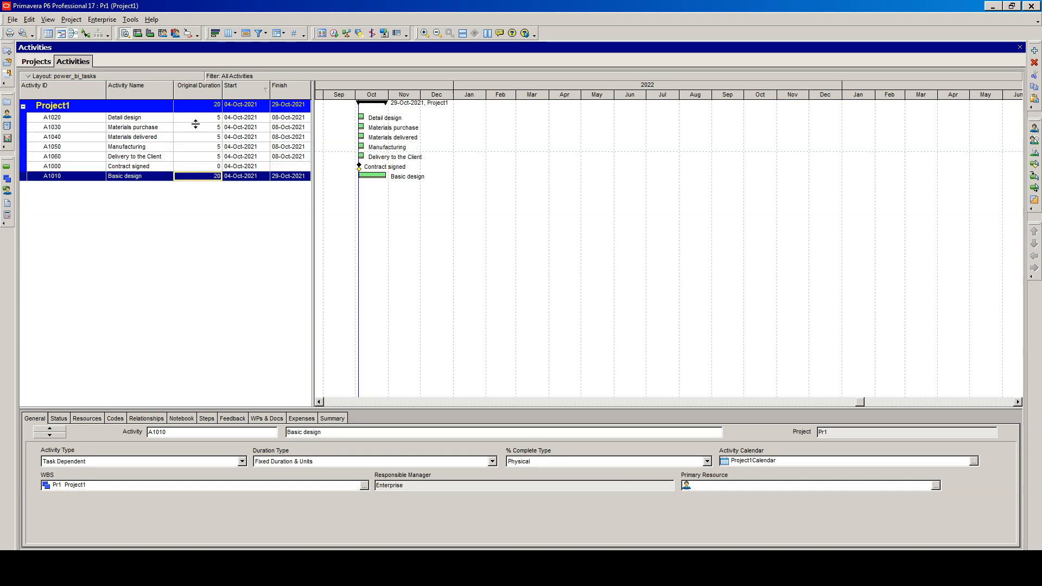
click(208, 118)
click(208, 119)
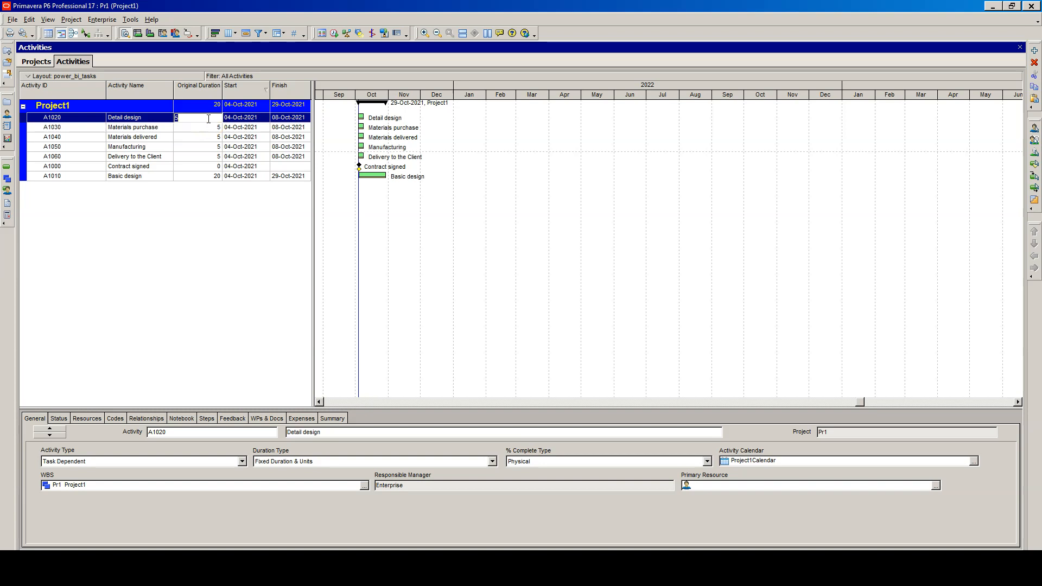
text(15)
key(Return)
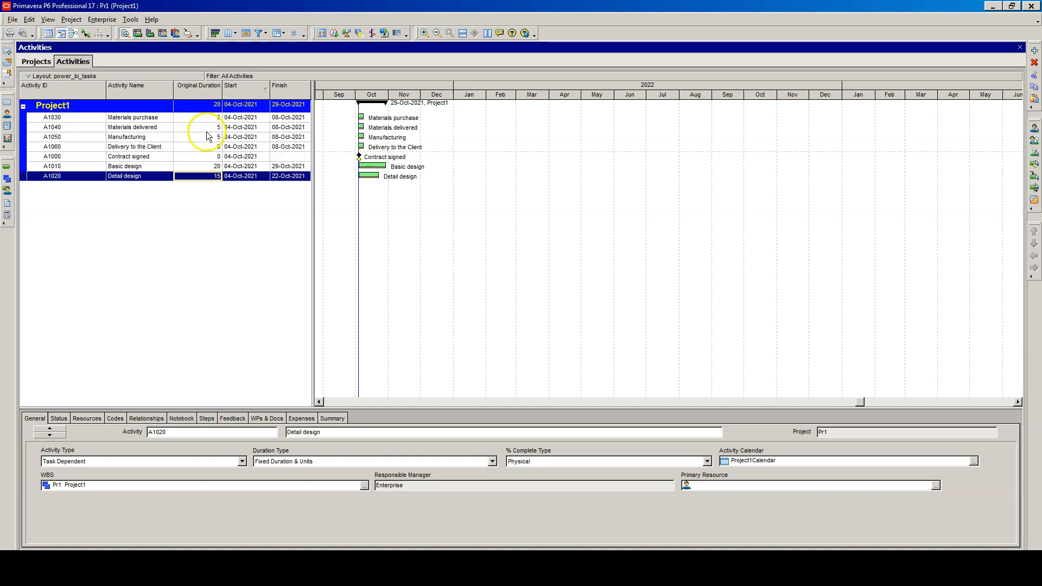
Step: Set the original duration of Materials purchase to 15
click(209, 120)
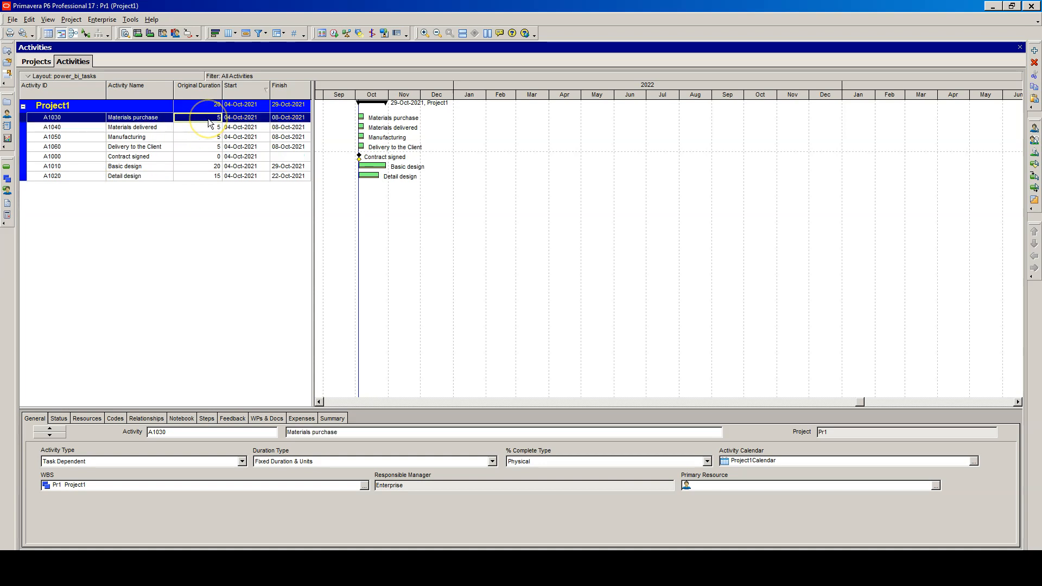
click(208, 118)
text(15)
key(Return)
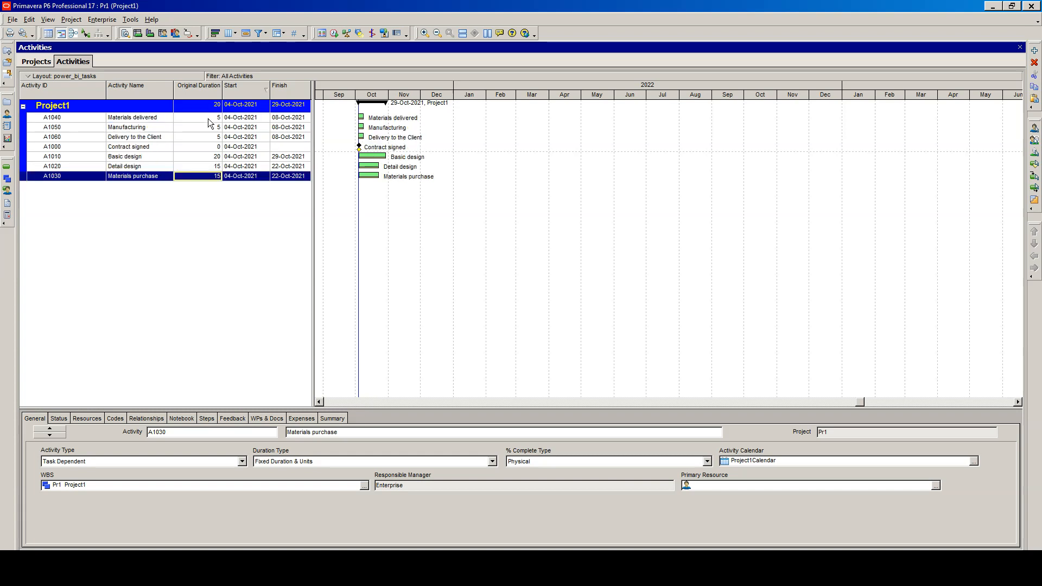
Step: Set the activity type of Materials delivered to Finish Milestone
click(208, 121)
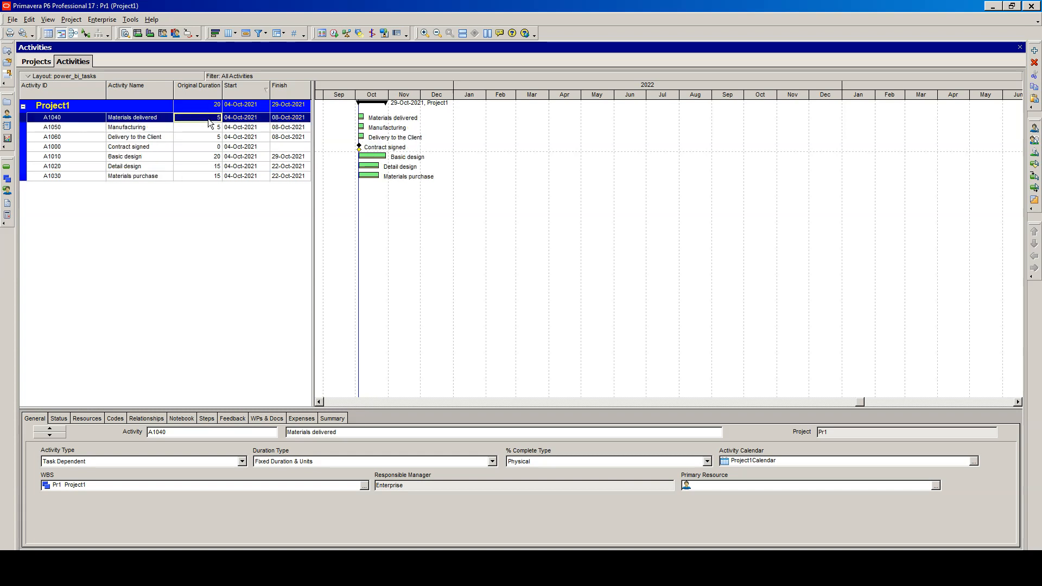
click(242, 461)
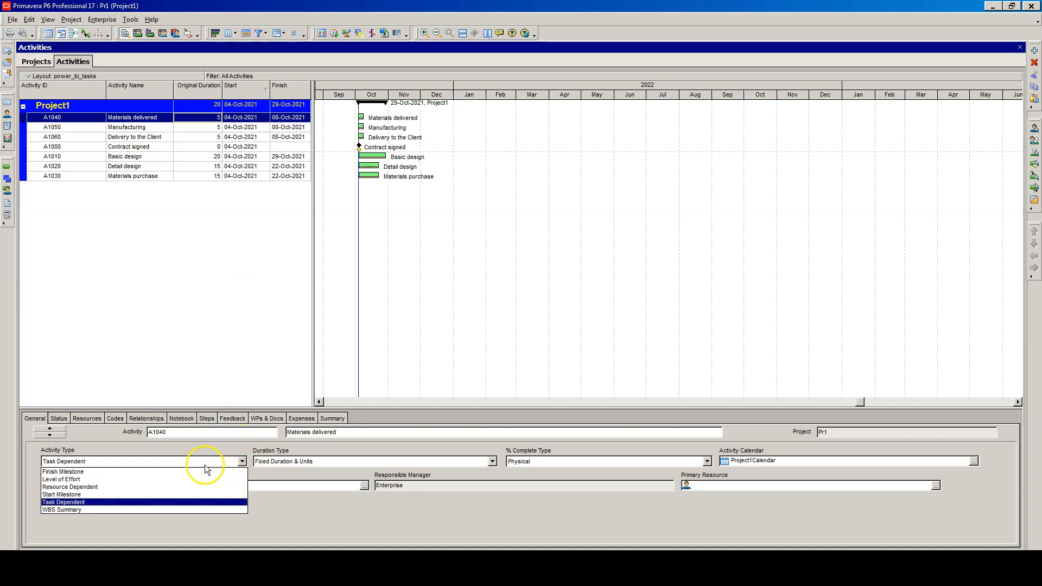
click(66, 471)
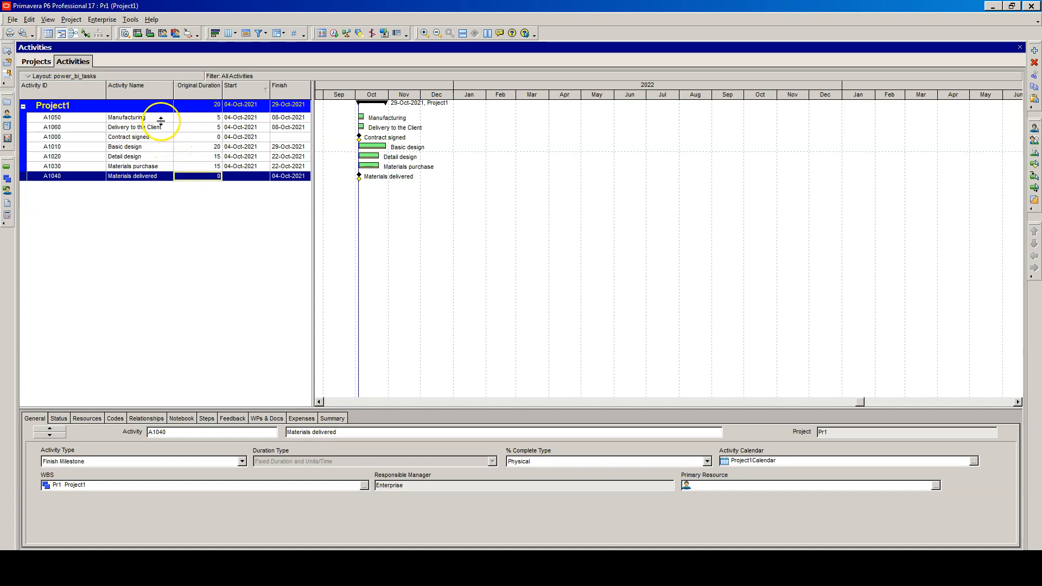
Step: Set the original duration of Manufacturing to 30
click(191, 120)
click(193, 118)
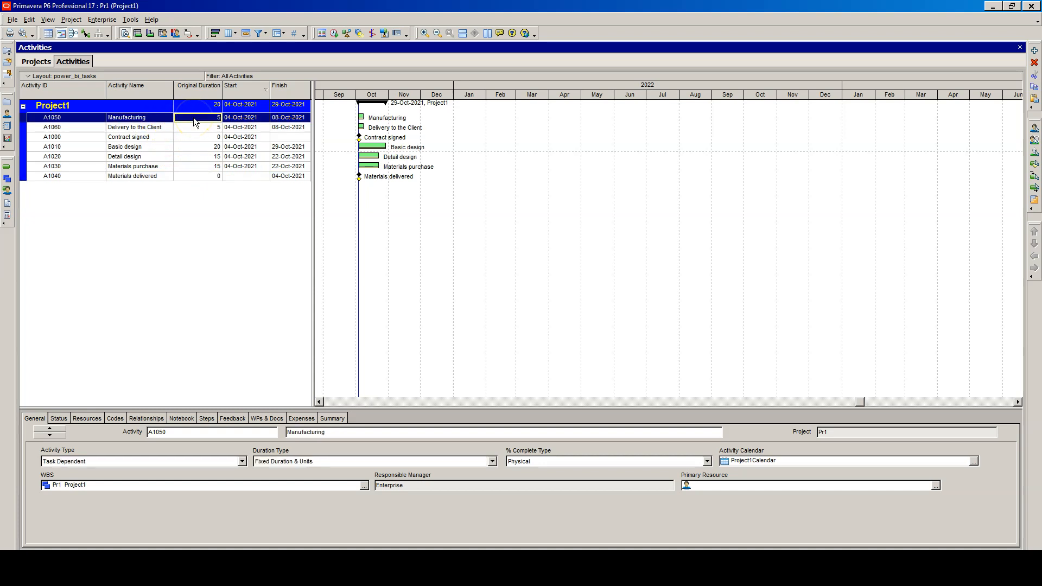
text(30)
key(Return)
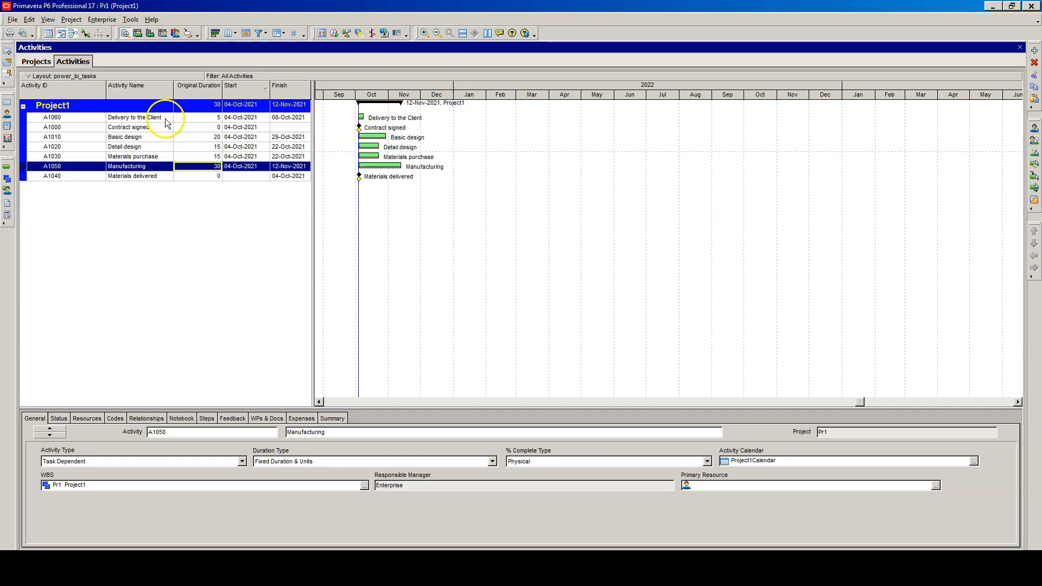
Step: Set the activity type of Delivery to the Client to Finish Milestone
click(187, 120)
click(188, 122)
click(242, 461)
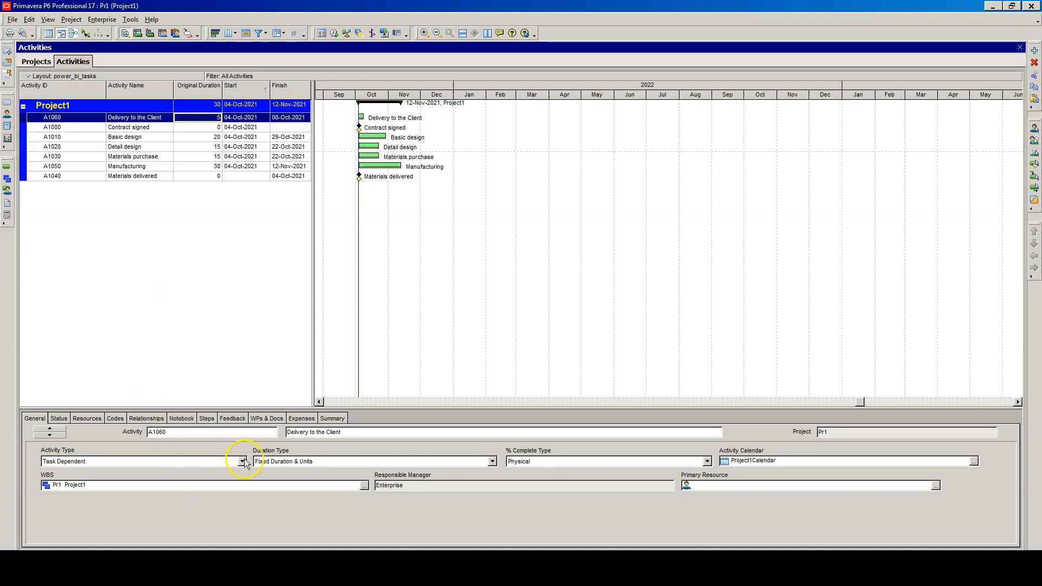
click(242, 464)
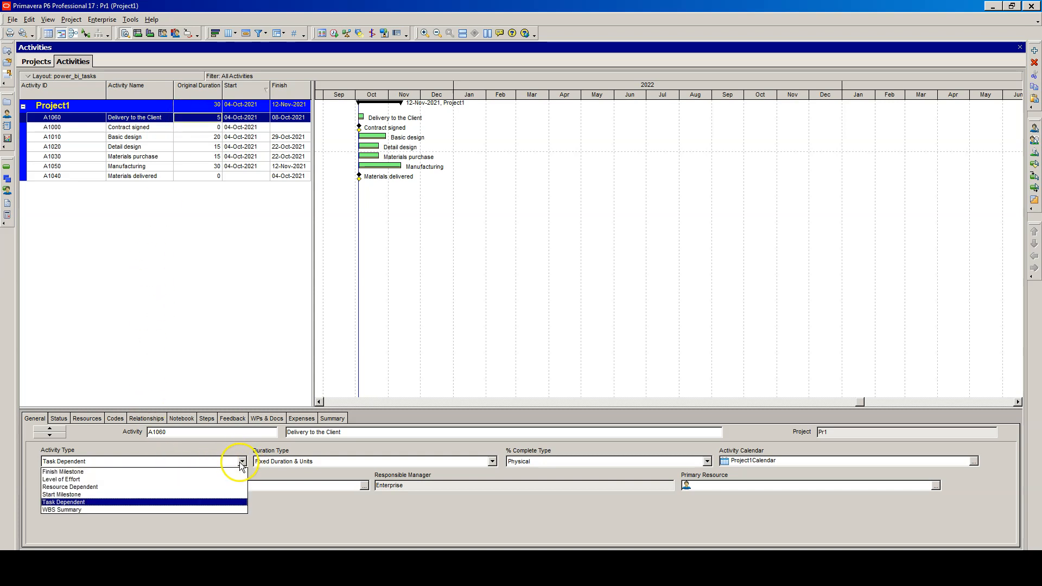
click(193, 472)
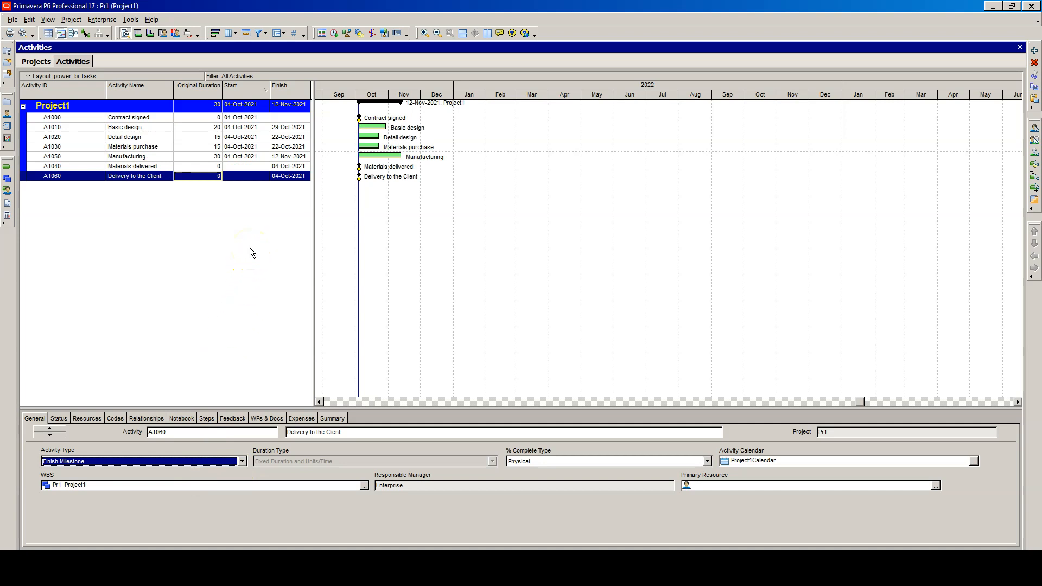
click(211, 307)
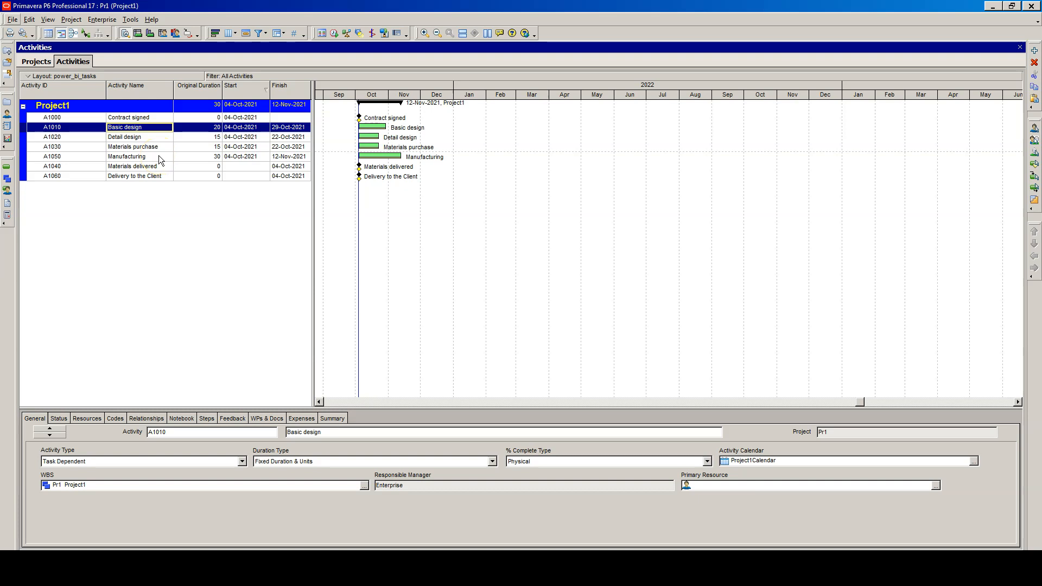
ctrl+click(146, 141)
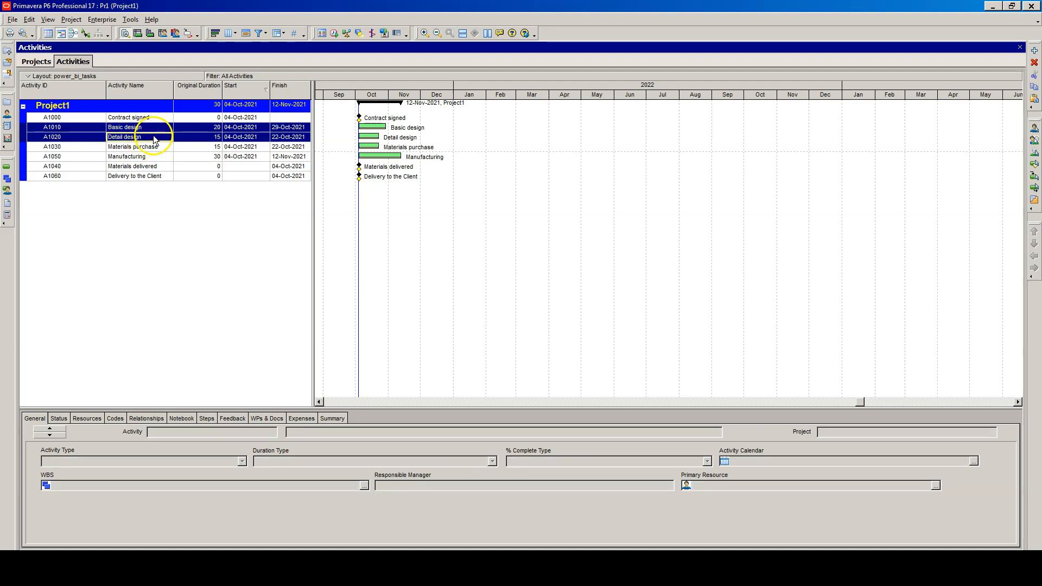
click(163, 148)
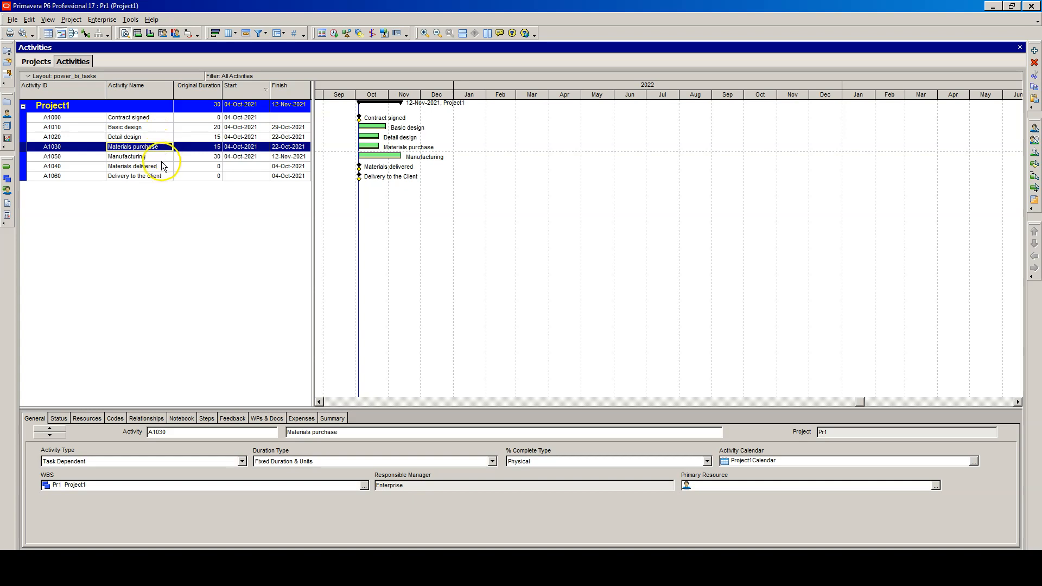
ctrl+click(163, 168)
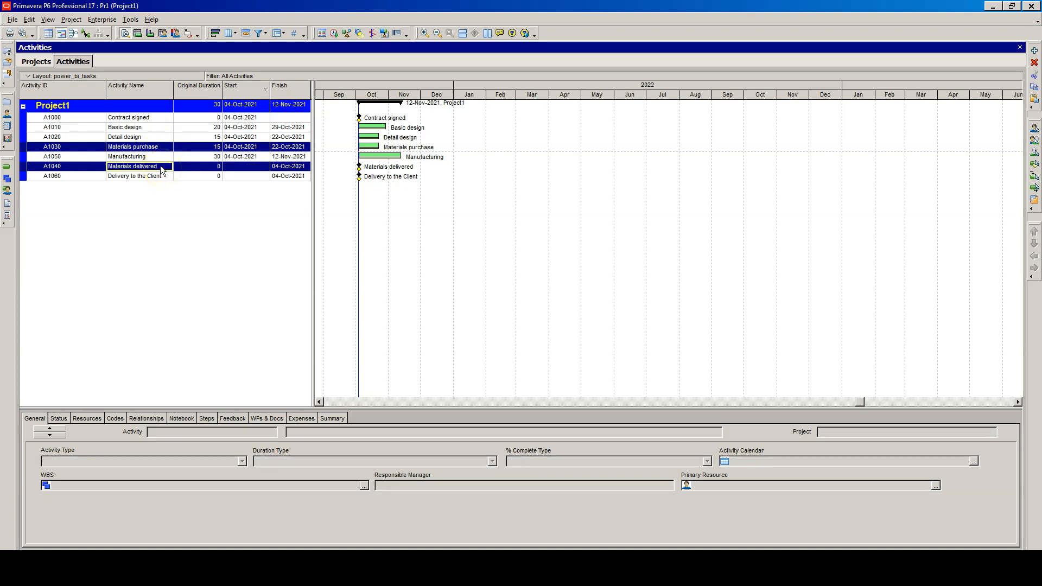
click(156, 157)
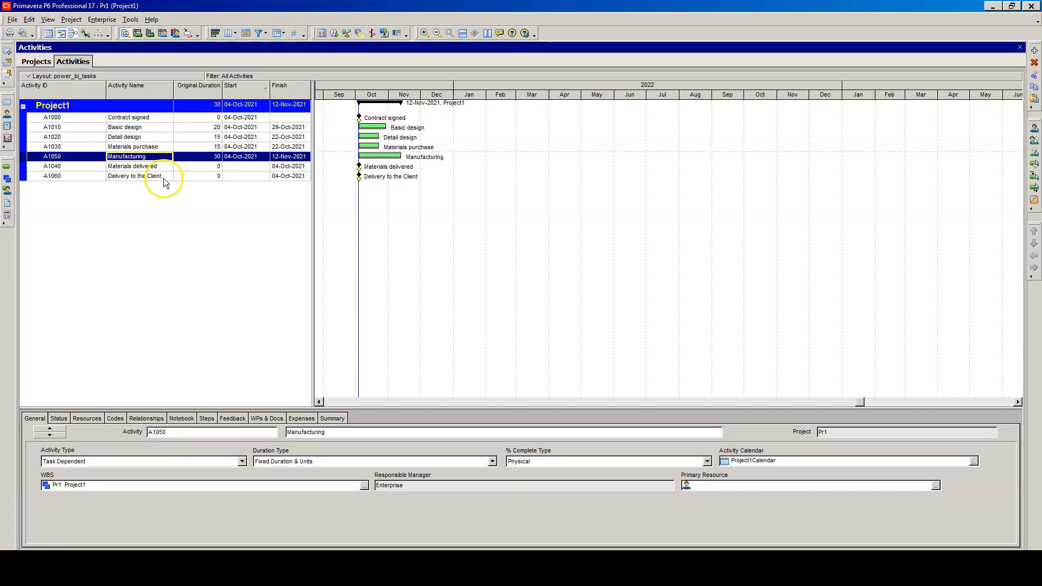
click(164, 182)
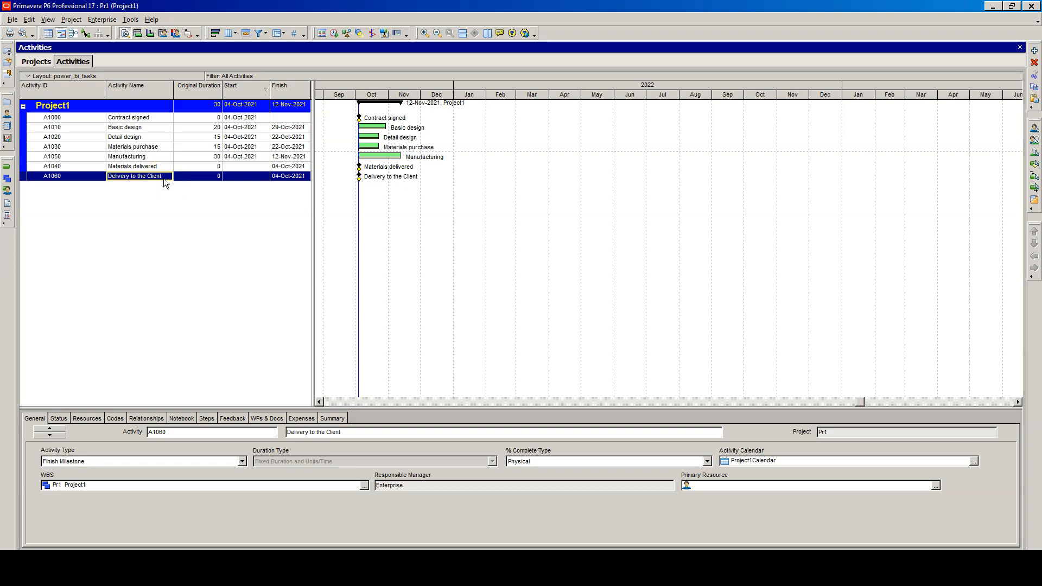
Step: Open the project's WBS and add an element named Project milestones under Project1
click(7, 181)
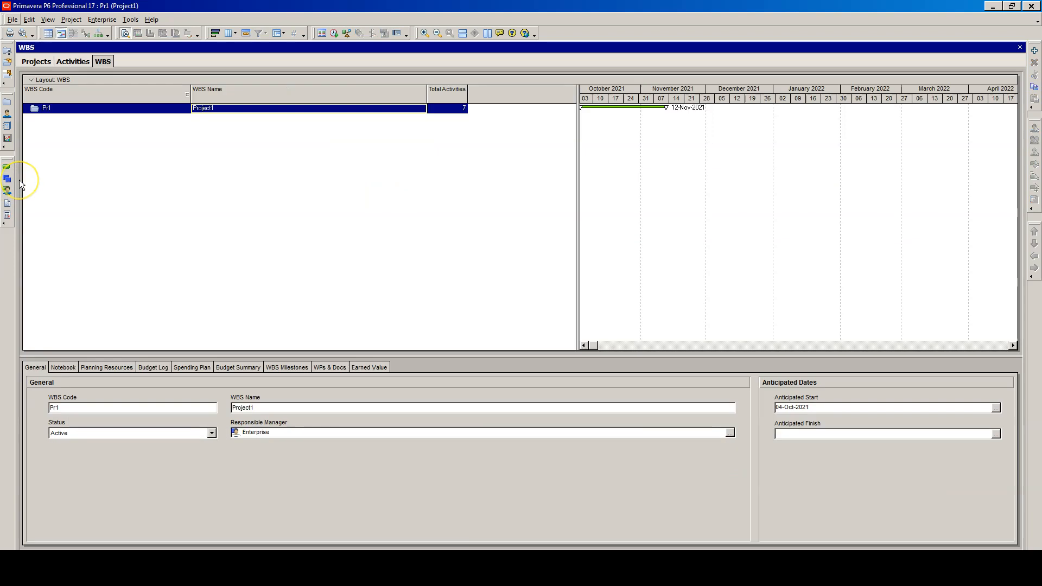
right_click(226, 110)
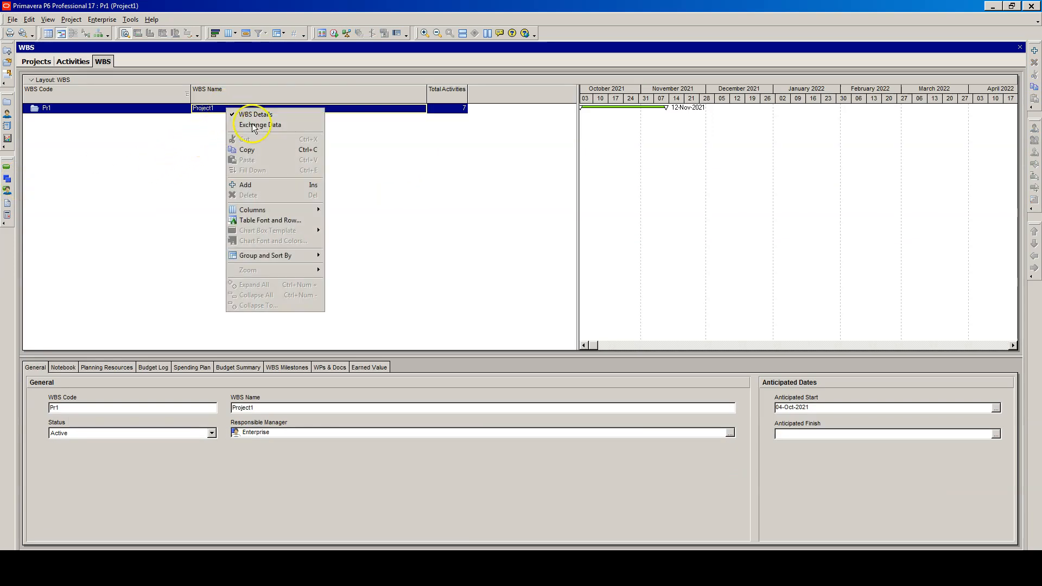
click(247, 186)
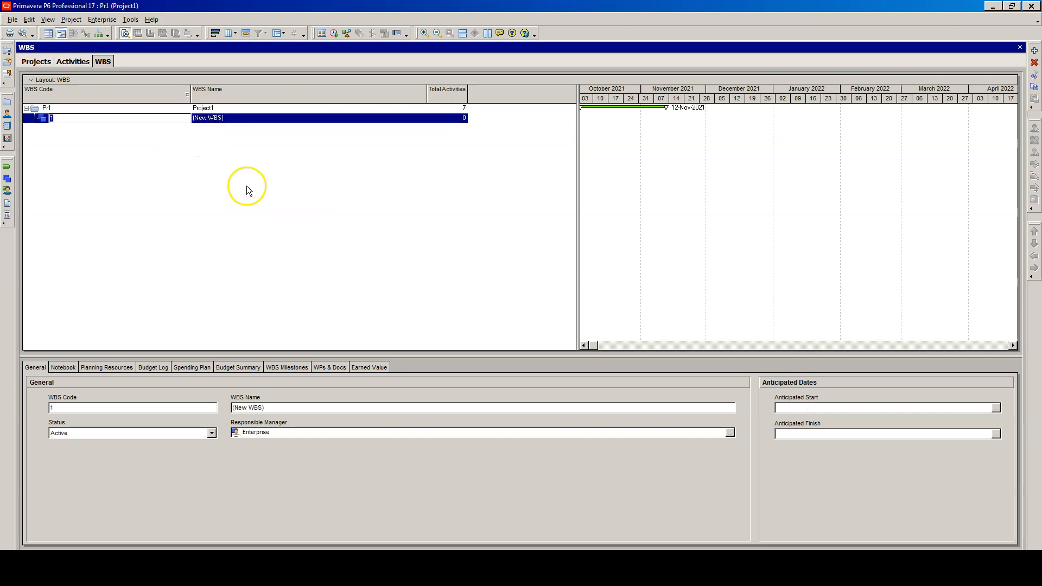
click(231, 119)
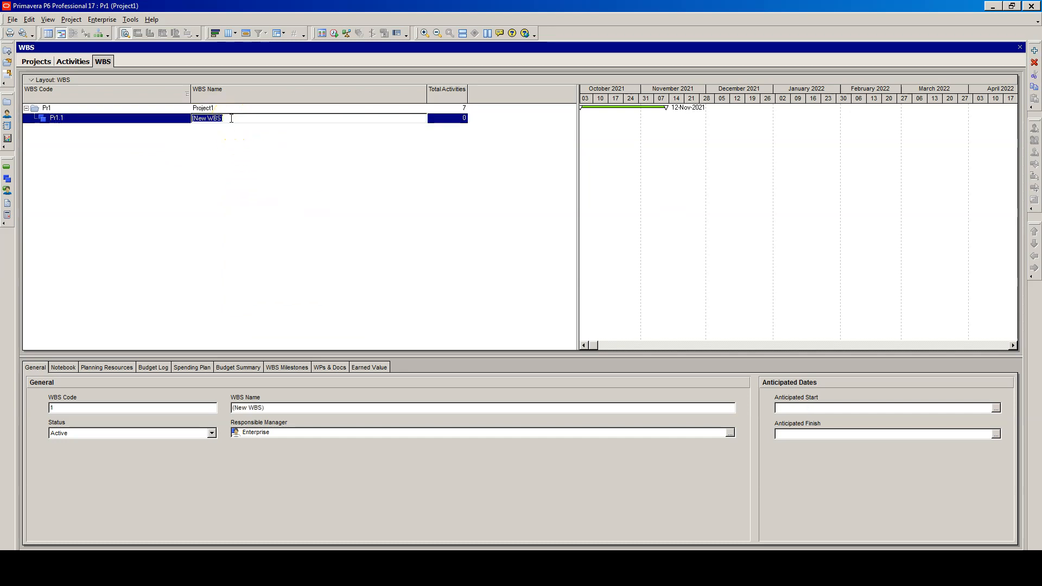
text(Project milestones)
key(Return)
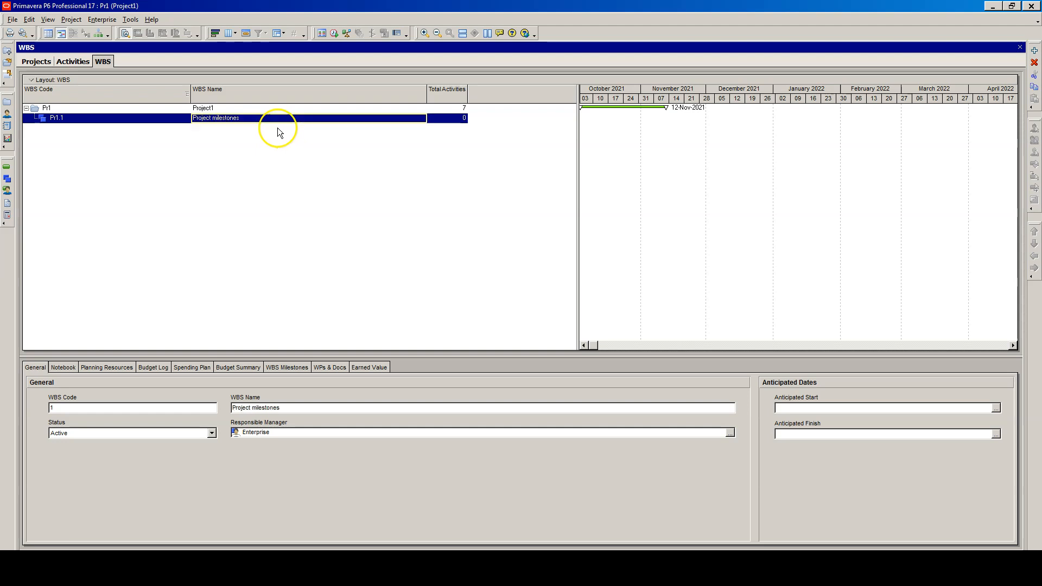
Step: Add three new WBS elements below Project milestones, each nested one level under the previous one
right_click(263, 120)
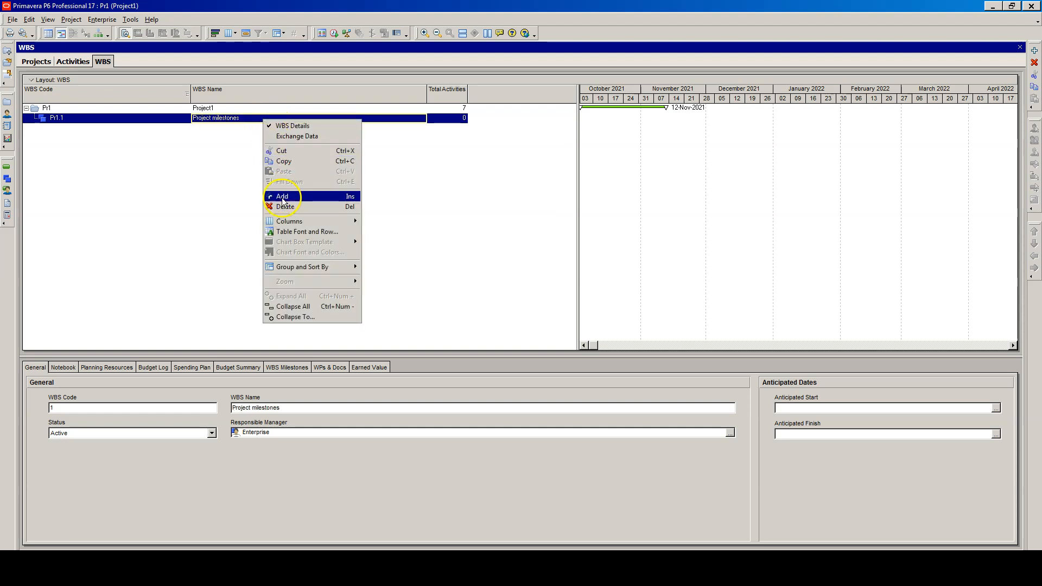
click(282, 201)
right_click(248, 128)
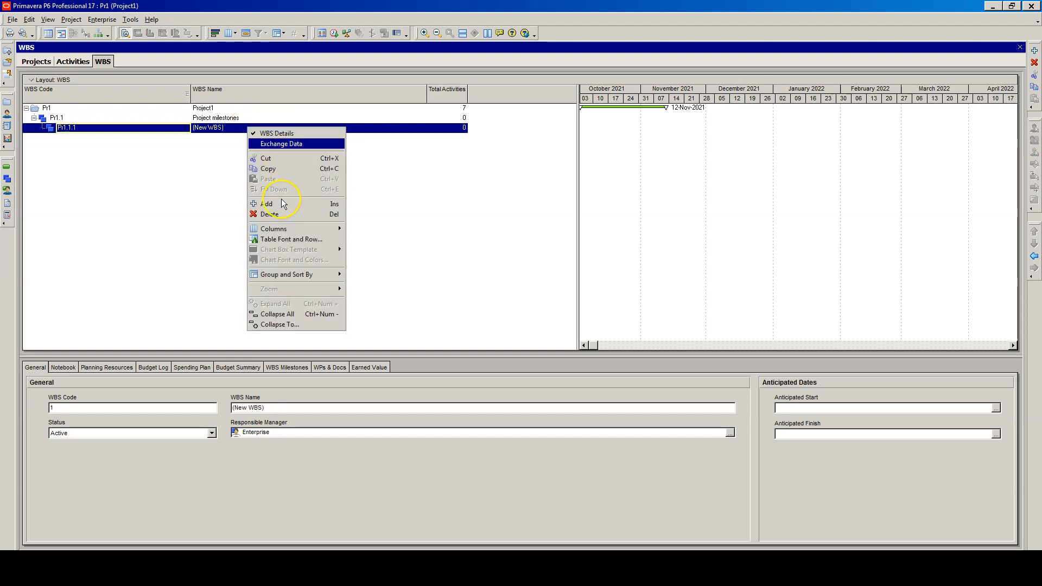
click(282, 203)
right_click(241, 139)
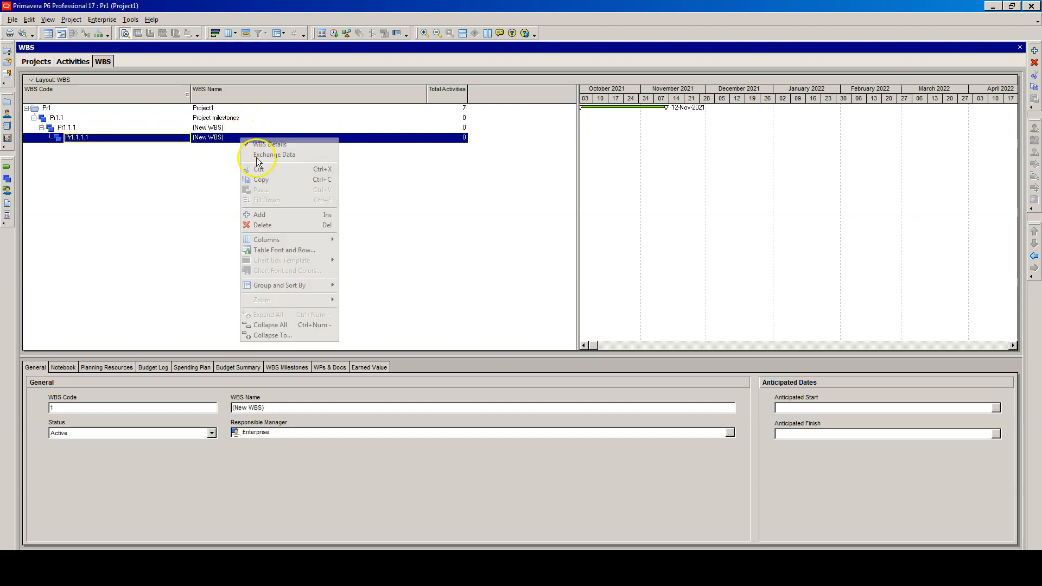
click(260, 215)
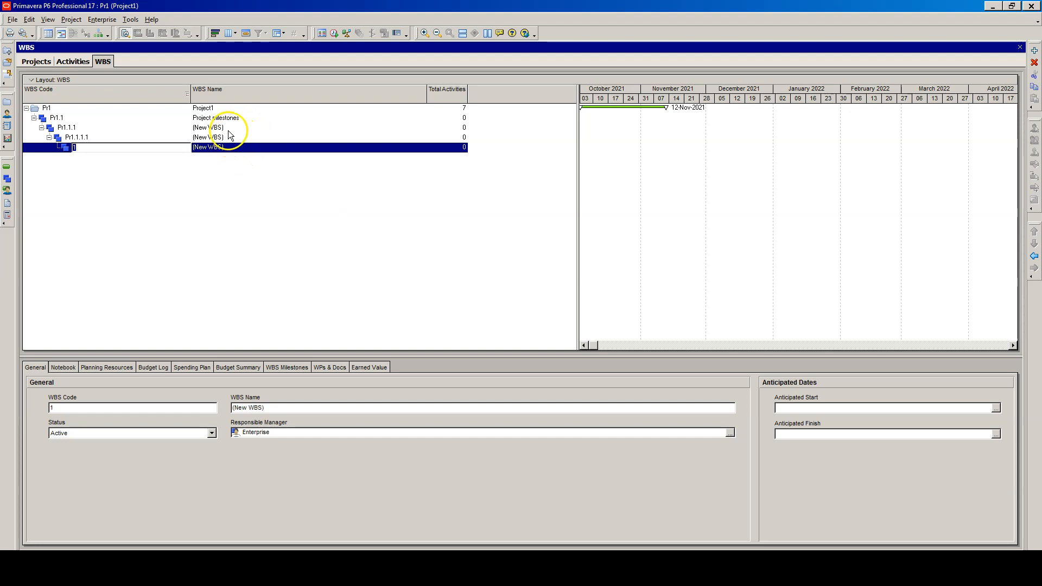
Step: Name the new WBS element directly under Project milestones Designing phase and the one nested below it Procurement phase
click(229, 129)
drag(227, 129, 181, 129)
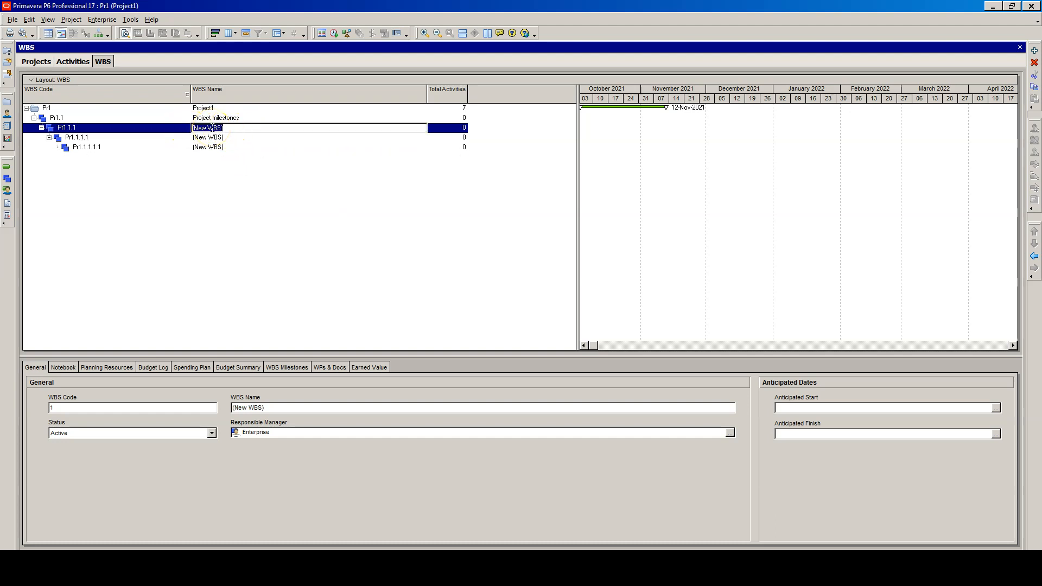
text(Designing phase)
click(233, 140)
click(233, 139)
text(Procurement phase)
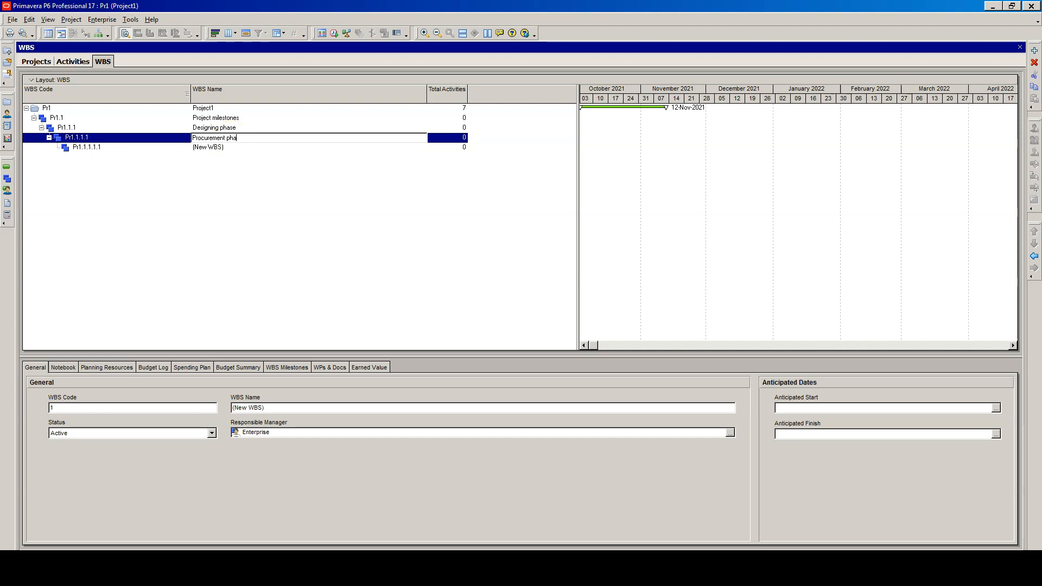
Step: Name the lowest new WBS element, under Procurement phase, Manufacturing and delivery
click(230, 151)
click(218, 151)
text(Manufacturing and delivery)
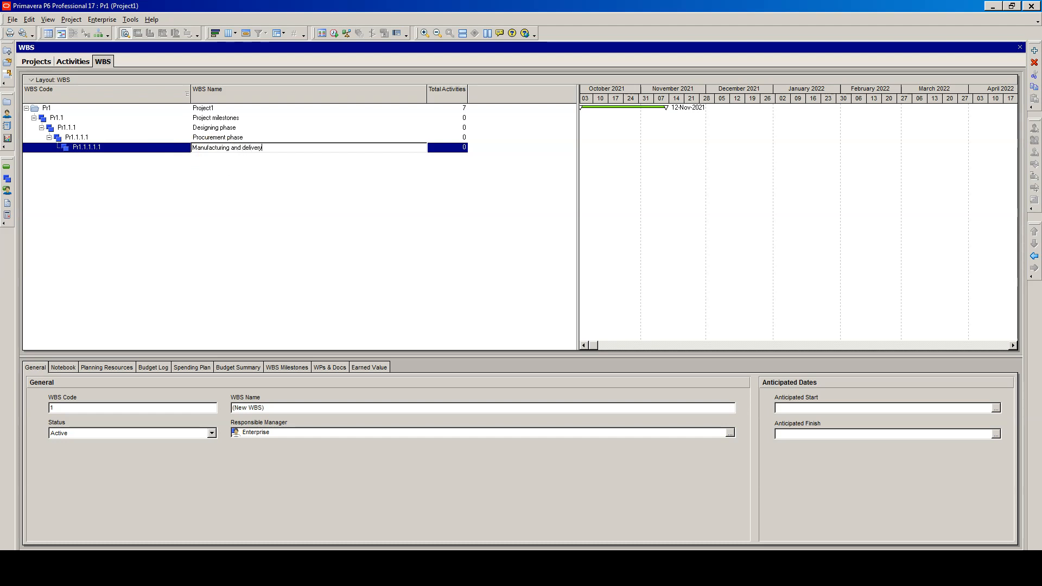
click(245, 175)
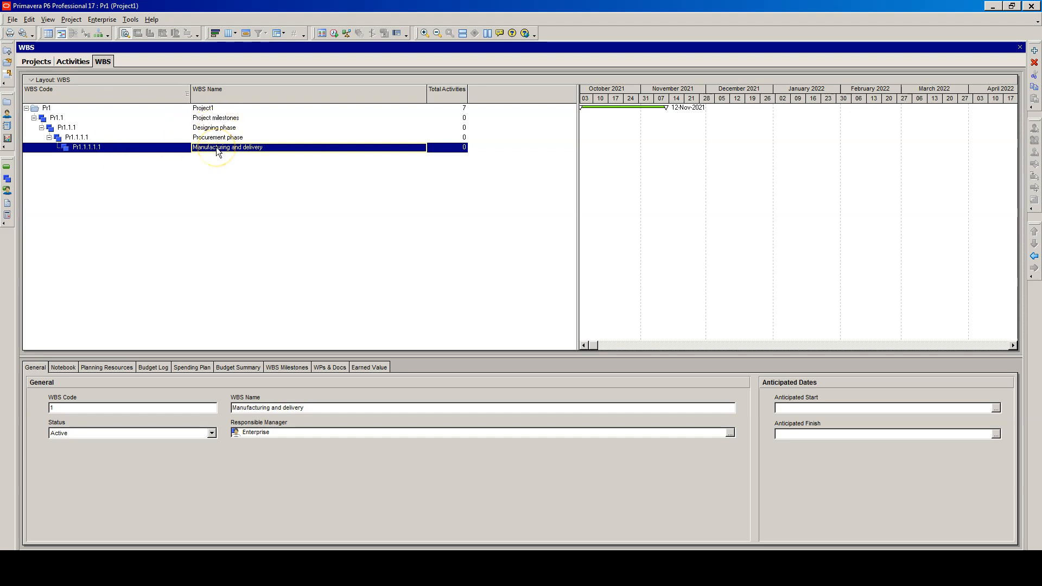
Step: Outdent the Designing phase WBS element one level so it sits directly under Project1, alongside Project milestones
click(217, 129)
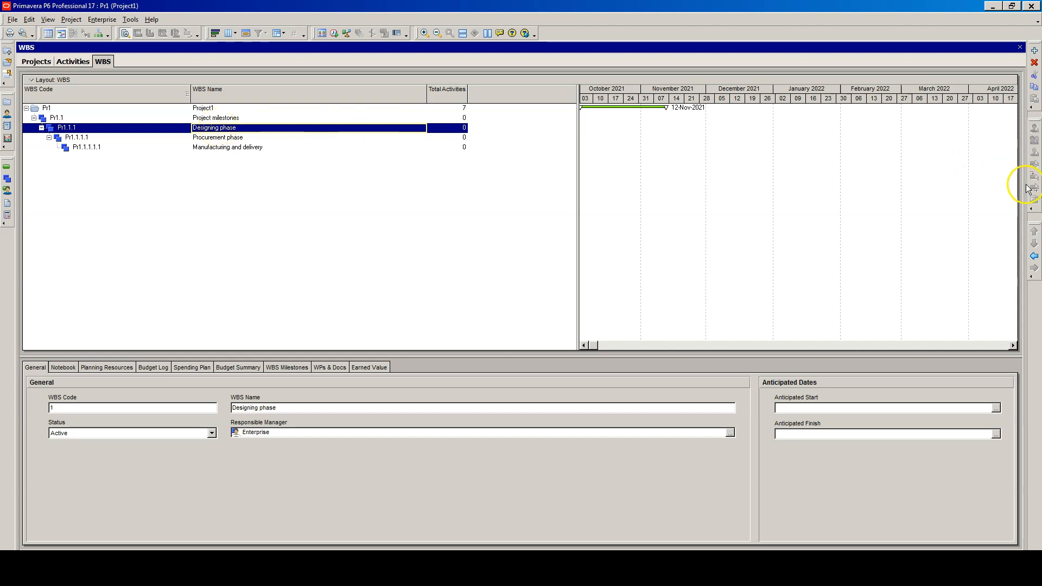
click(1035, 257)
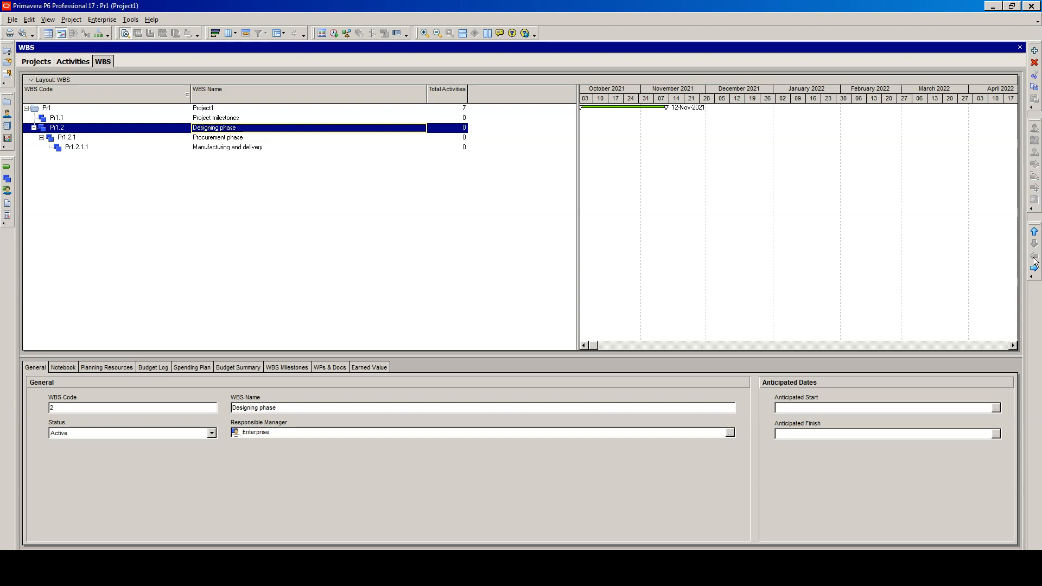
Step: Outdent the Procurement phase and Manufacturing and delivery WBS elements so both sit directly under Project1, alongside Designing phase
click(245, 137)
click(1034, 257)
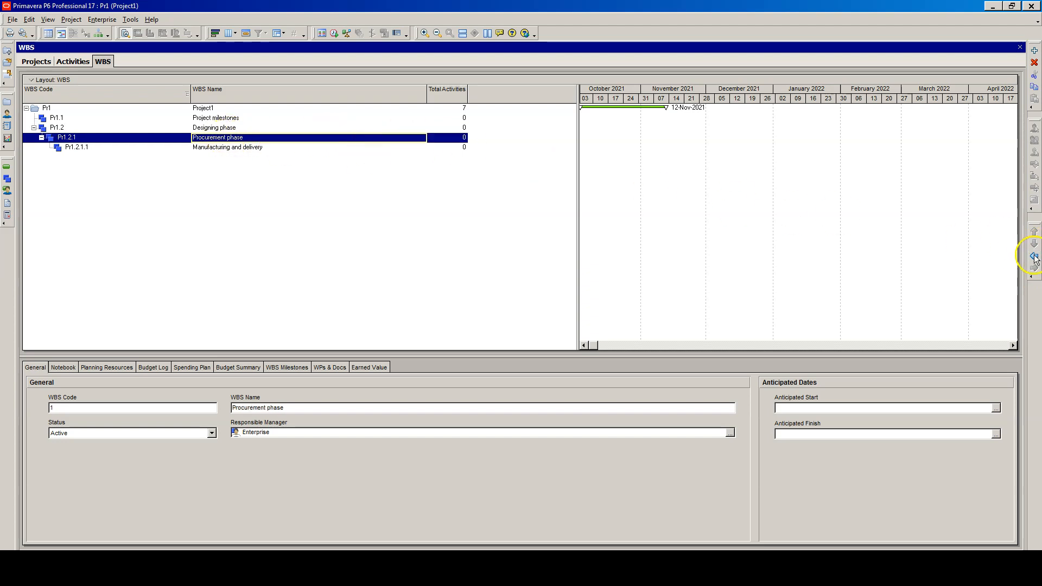
click(244, 149)
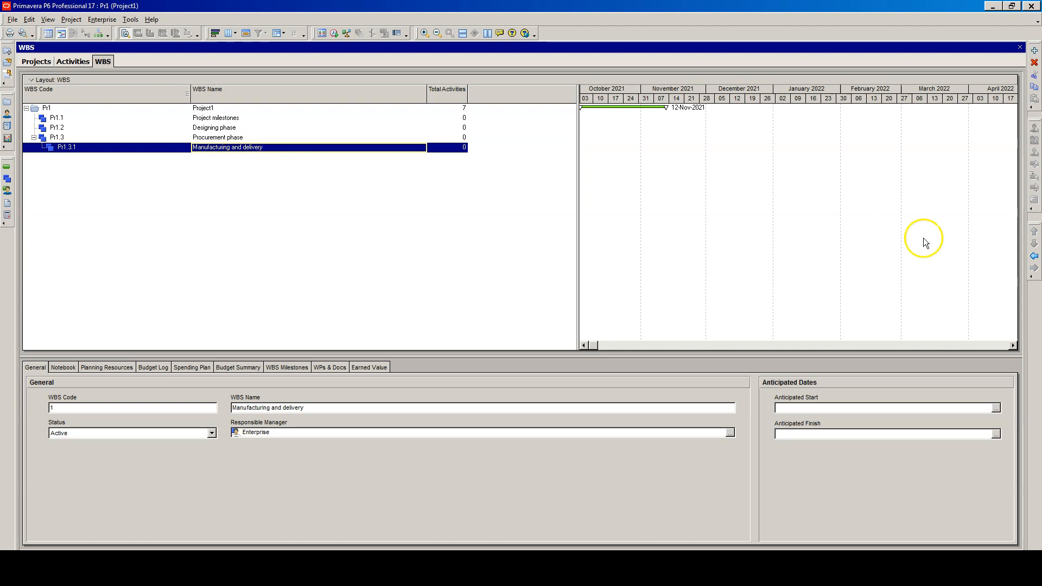
click(1034, 258)
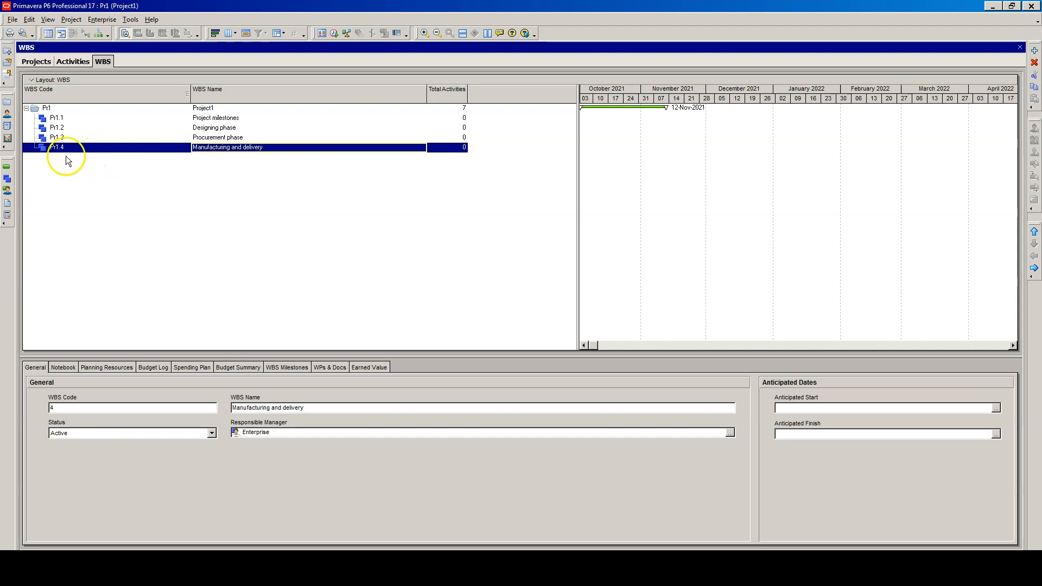
Step: In the activities view, widen the activity table and move the Contract signed activity into the Project milestones WBS
click(6, 171)
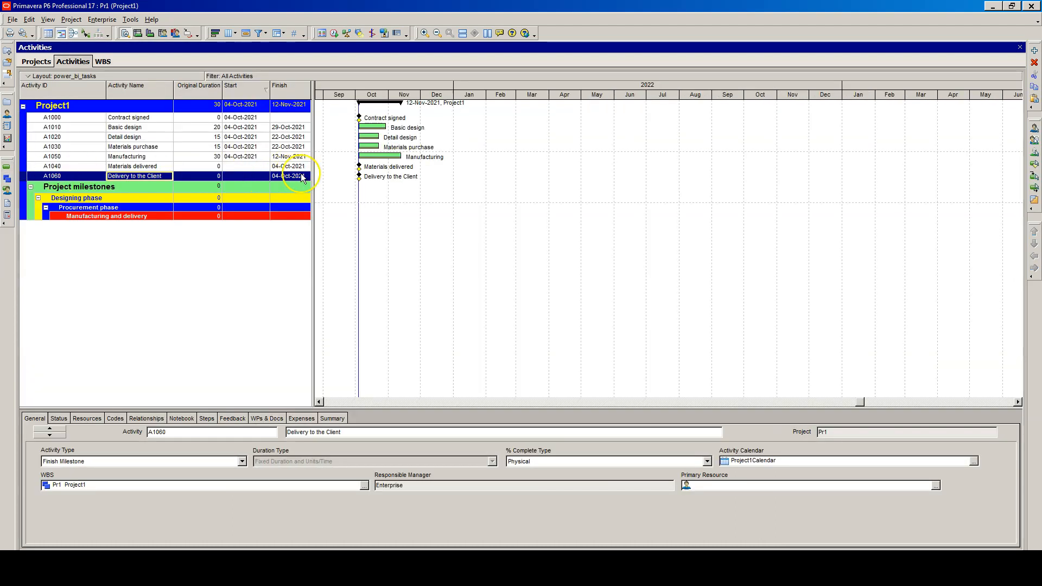
drag(313, 172, 473, 172)
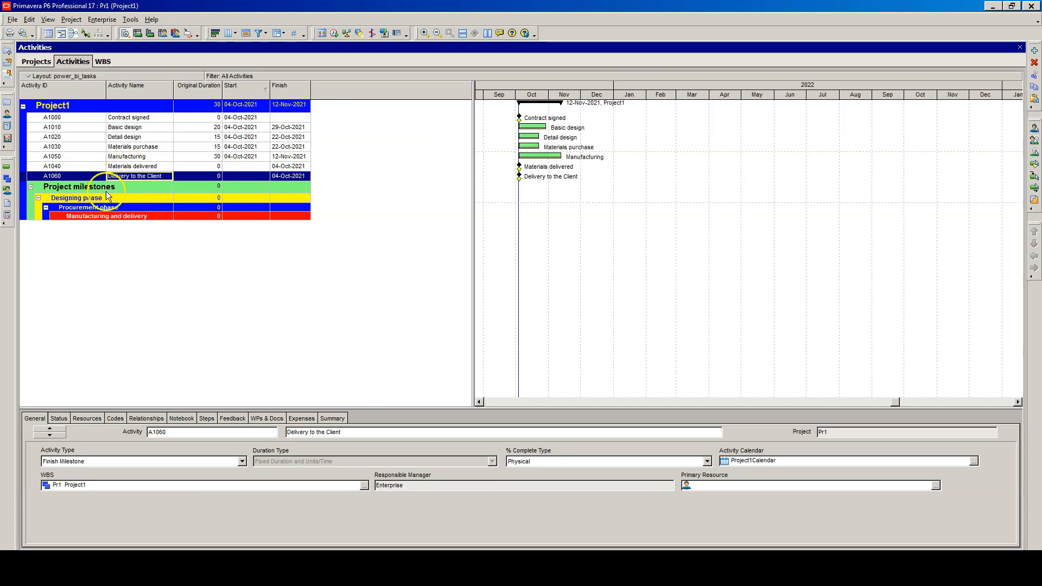
click(132, 120)
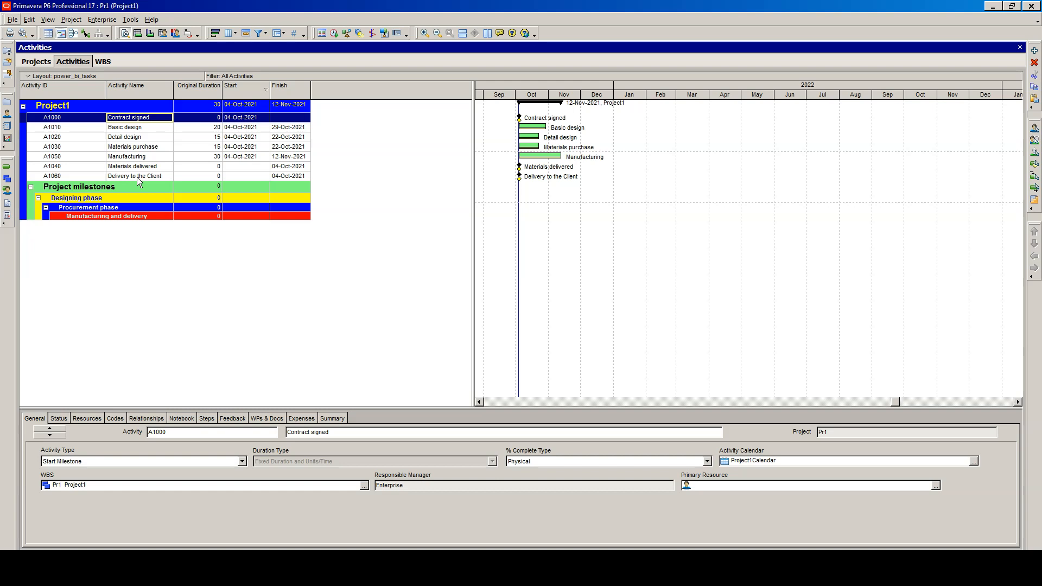
right_click(154, 120)
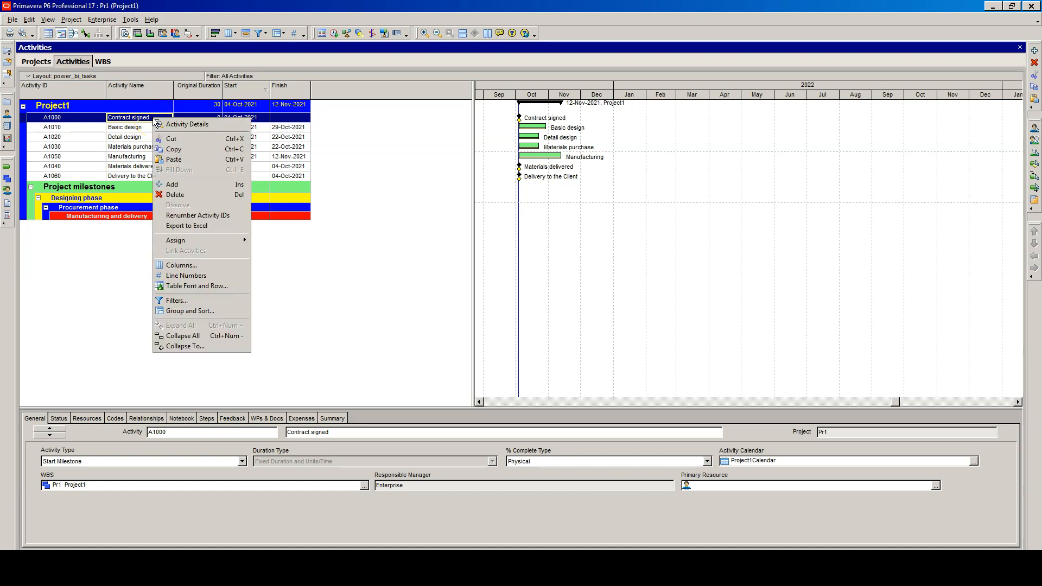
click(177, 147)
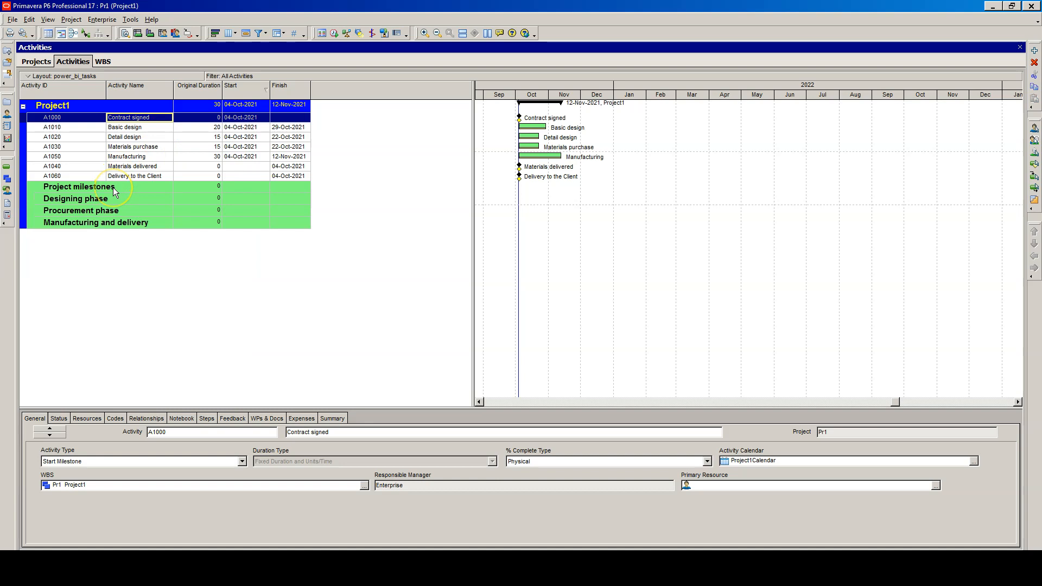
right_click(115, 191)
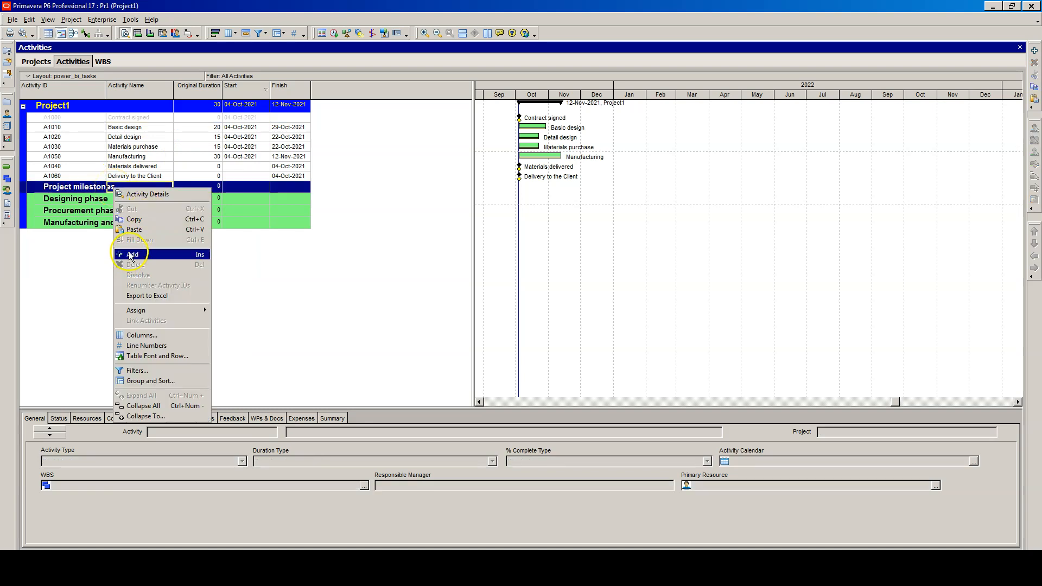
click(131, 230)
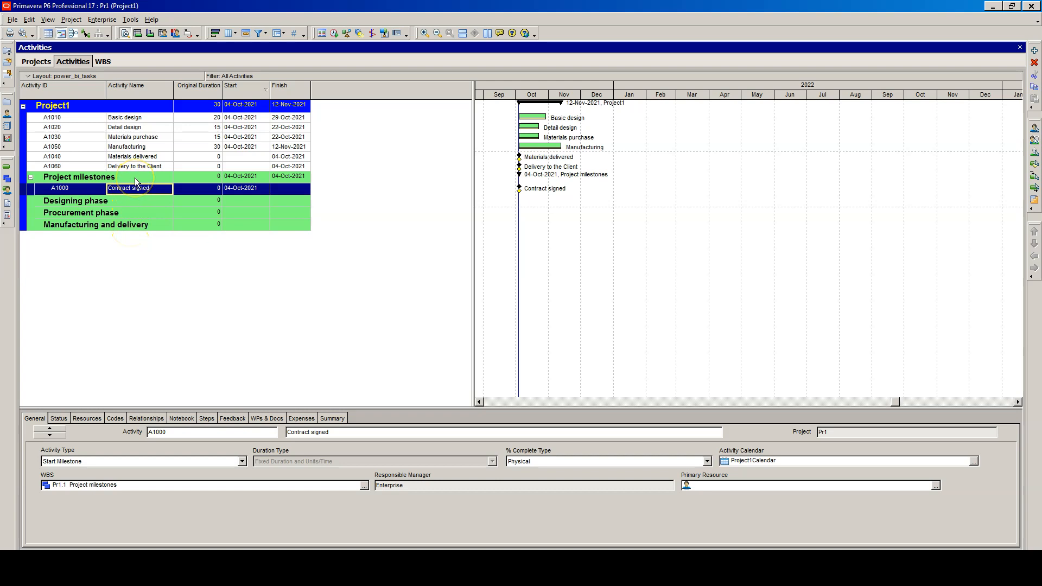
Step: Move the Basic design and Detail design activities together into the Designing phase WBS
click(145, 123)
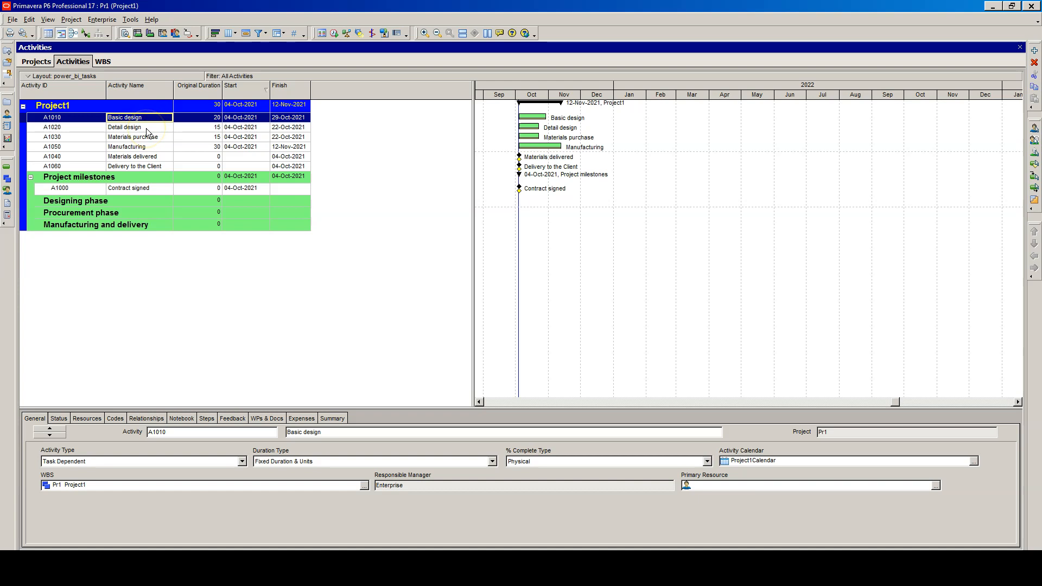
ctrl+click(146, 128)
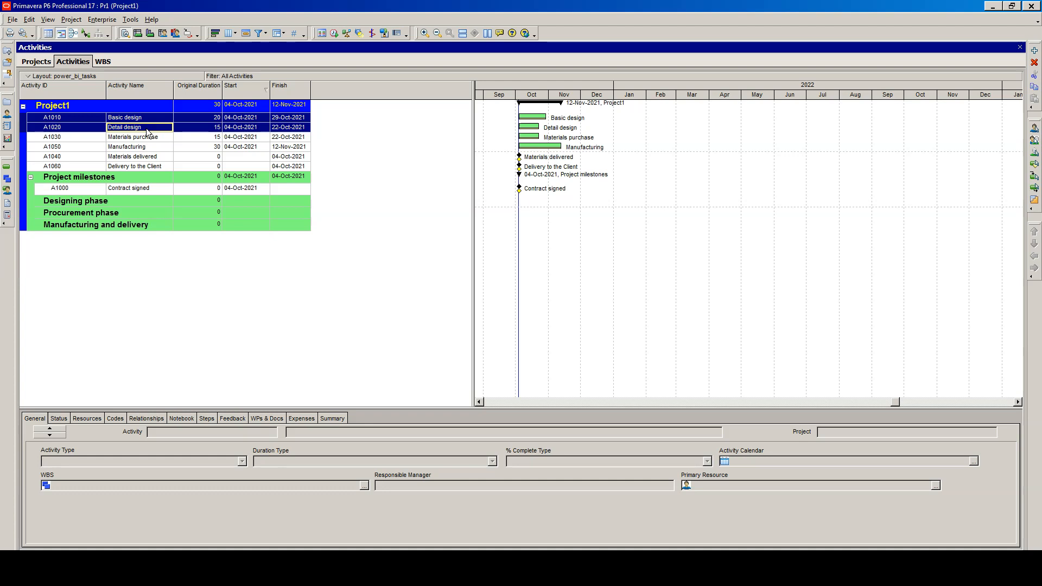
drag(148, 132, 124, 205)
right_click(124, 205)
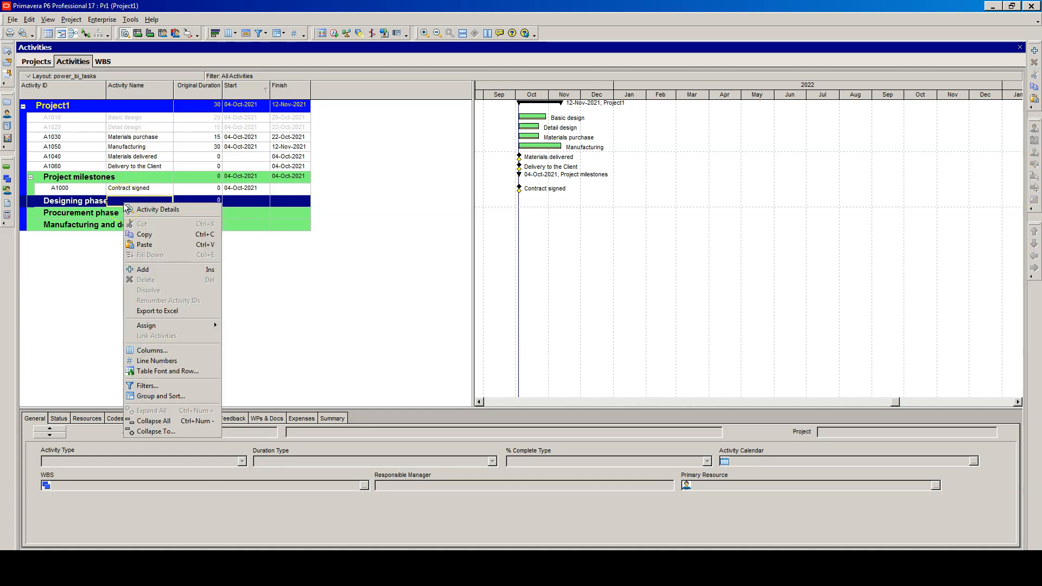
click(142, 244)
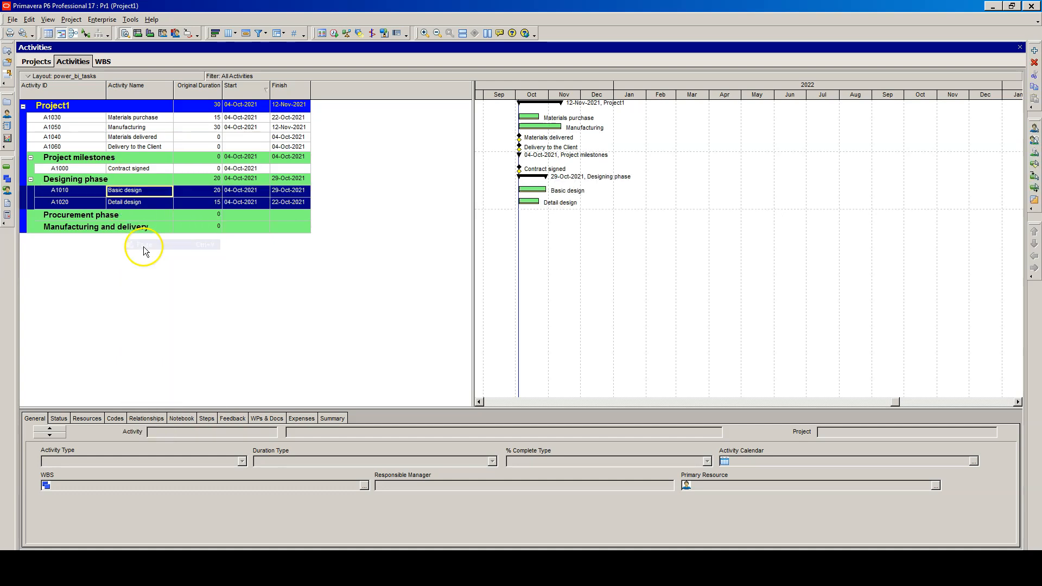
Step: Move the Materials purchase and Materials delivered activities together into the Procurement phase WBS
click(140, 118)
ctrl+click(145, 139)
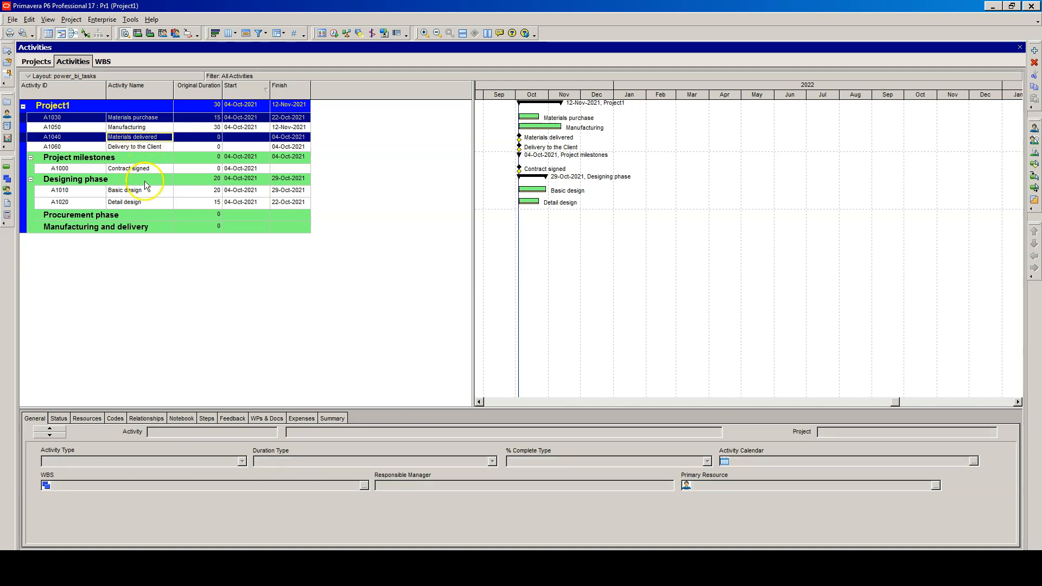
right_click(116, 218)
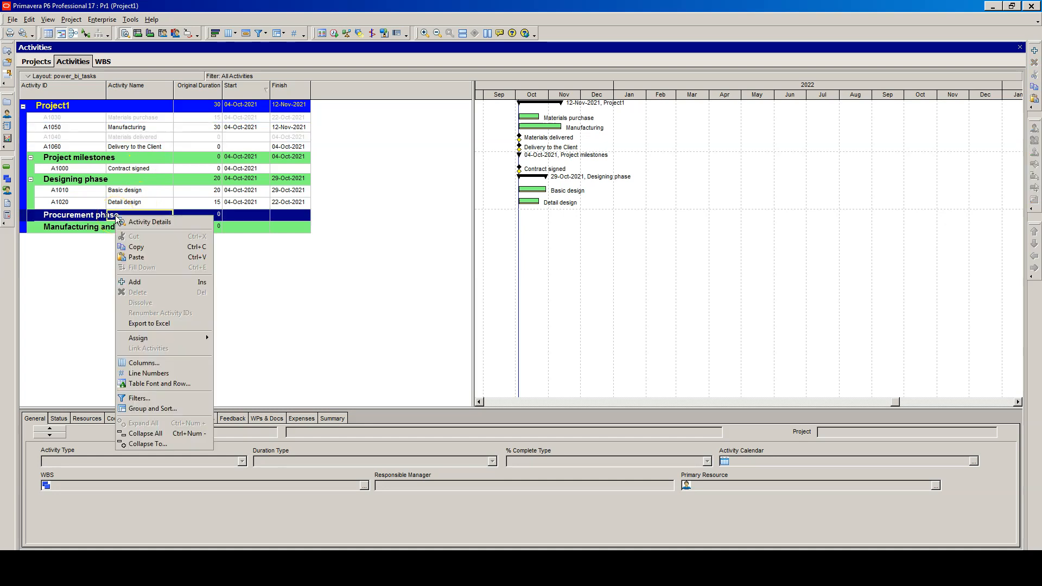
click(135, 257)
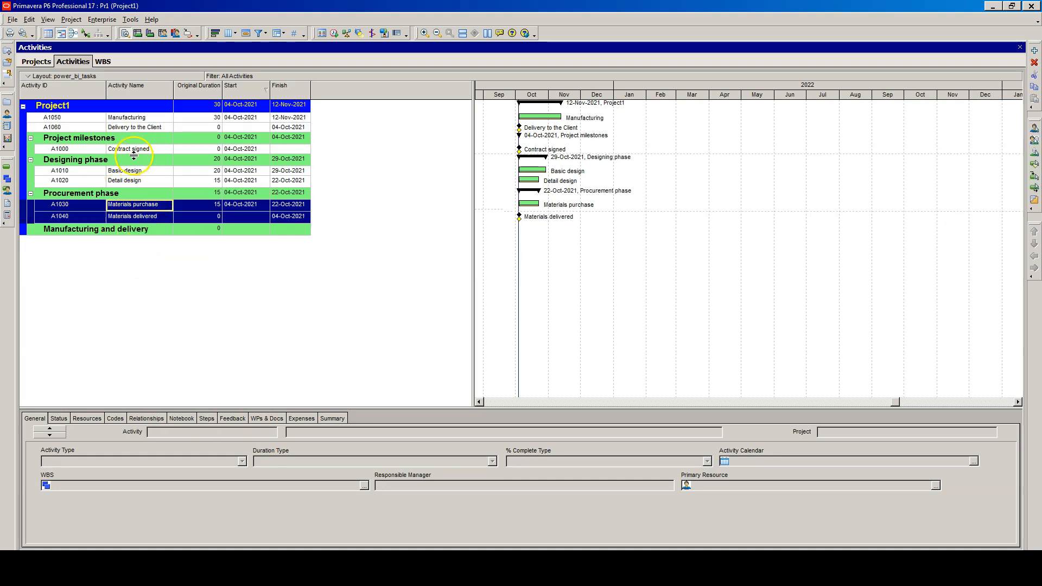
Step: Move the Manufacturing and Delivery to the Client activities together into the Manufacturing and delivery WBS
click(139, 128)
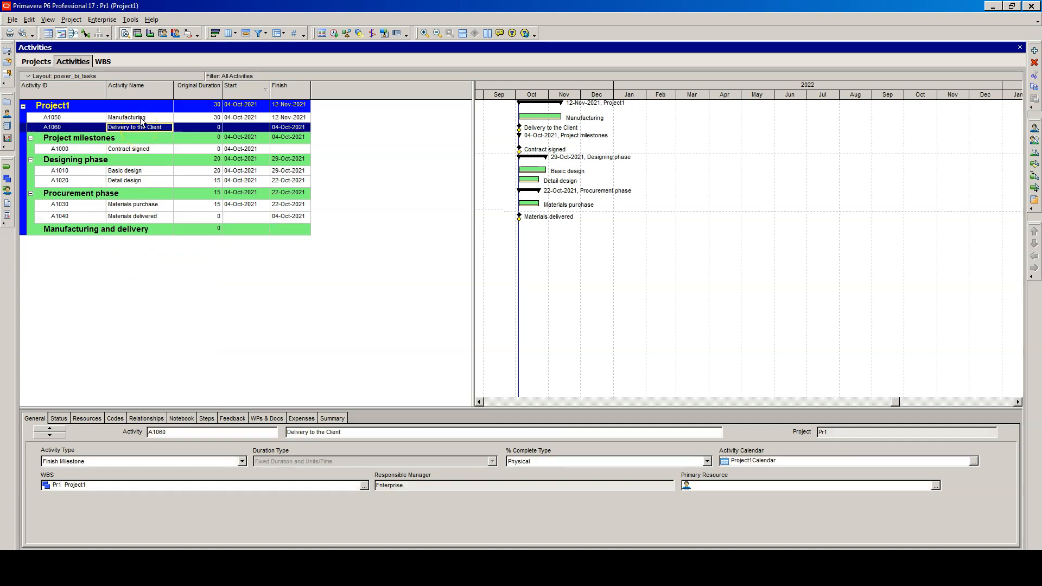
click(142, 118)
ctrl+click(142, 128)
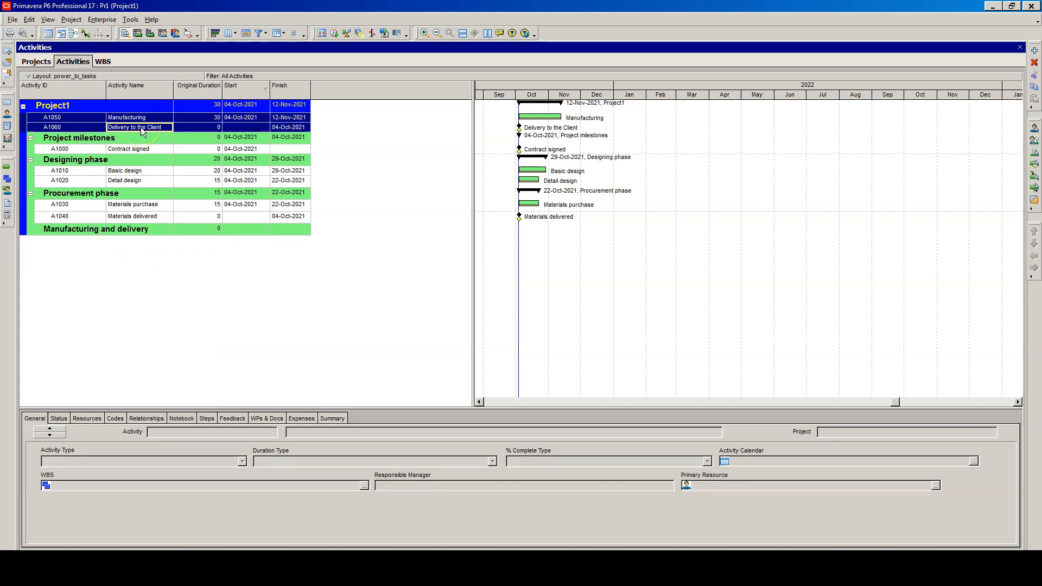
drag(142, 132, 121, 235)
right_click(120, 234)
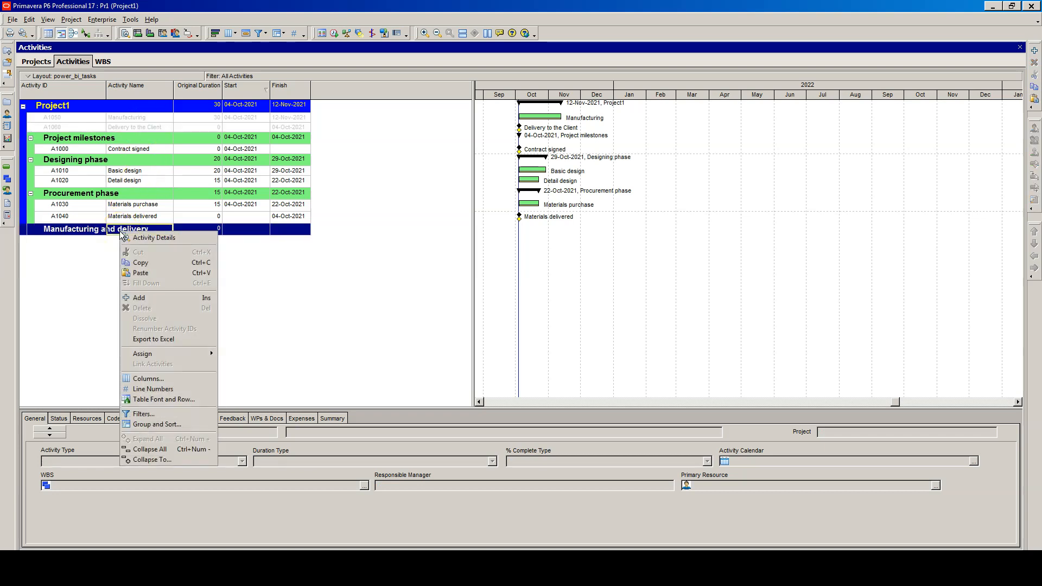
click(151, 273)
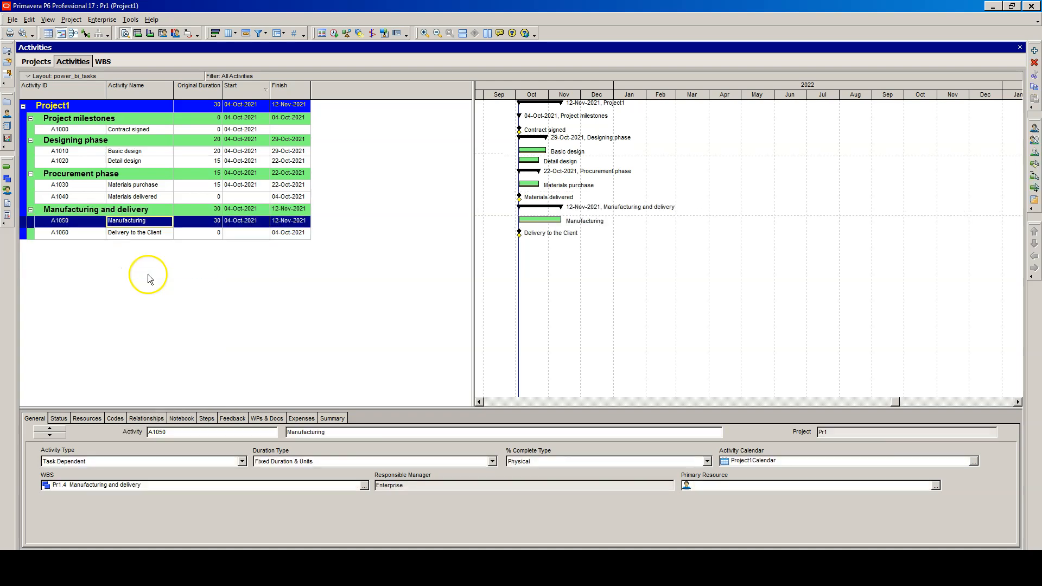